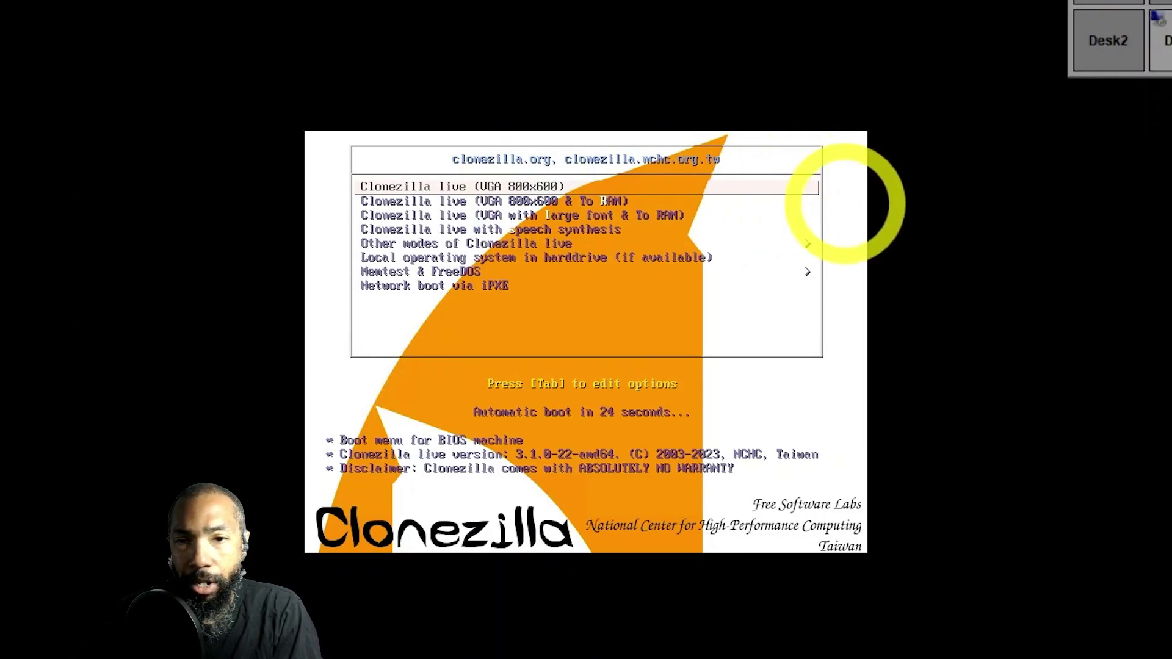
Preview the to-RAM, large-font, speech, local OS and Memtest & FreeDOS boot entries
{"action": "key", "text": "Down"}
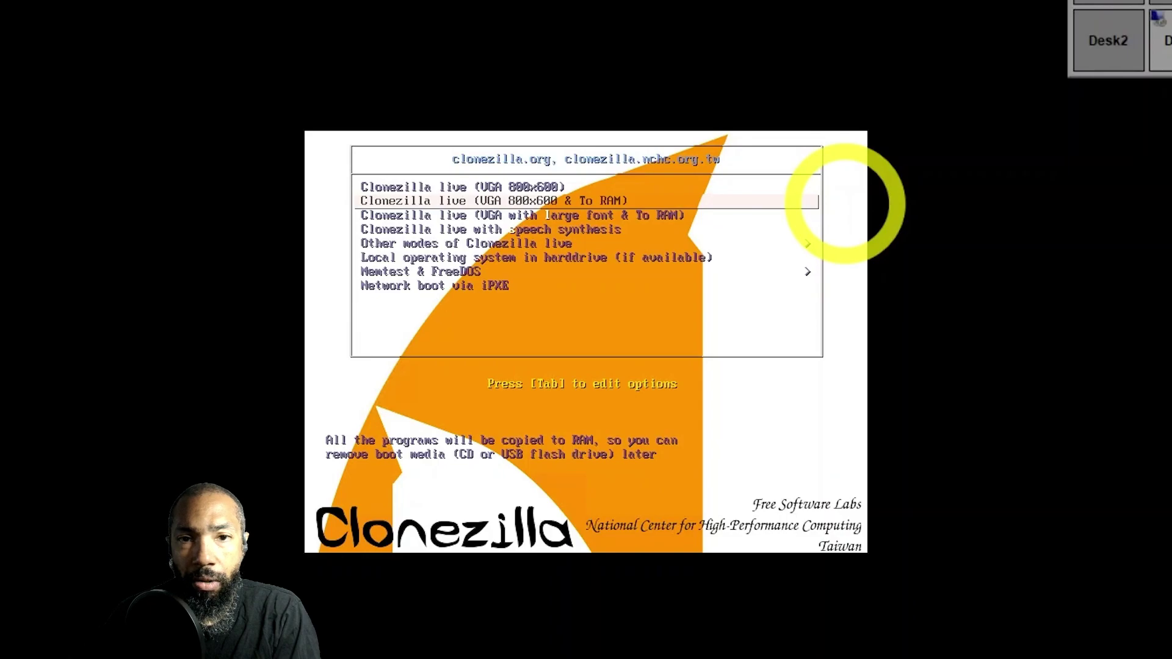
{"action": "key", "text": "Down"}
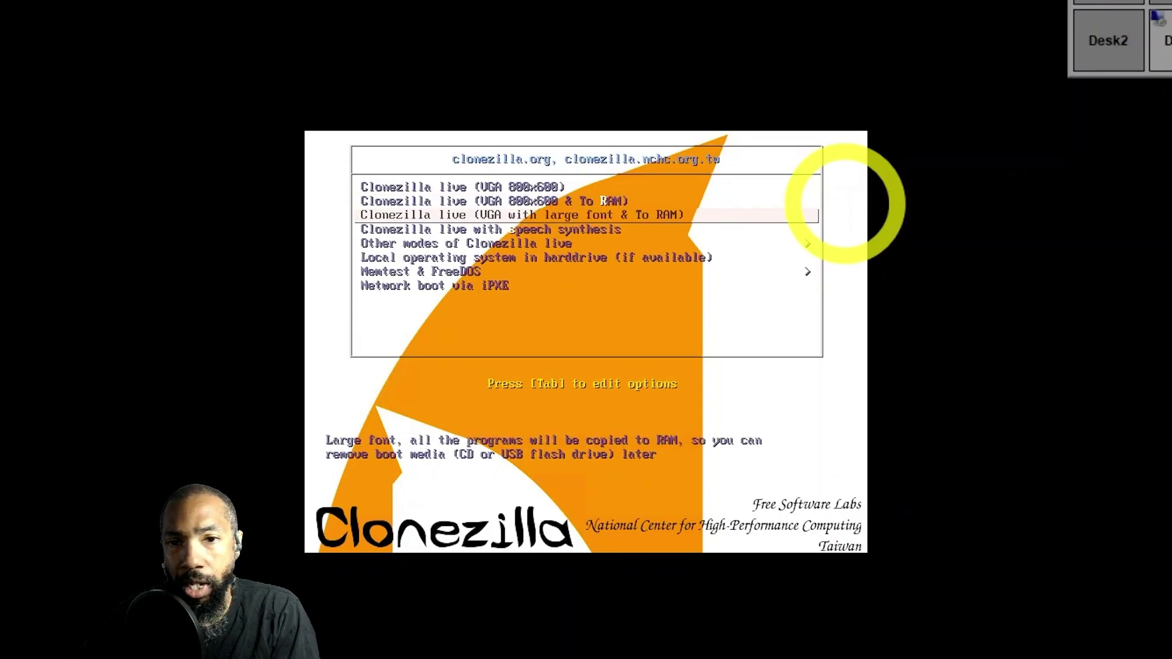
{"action": "key", "text": "Down"}
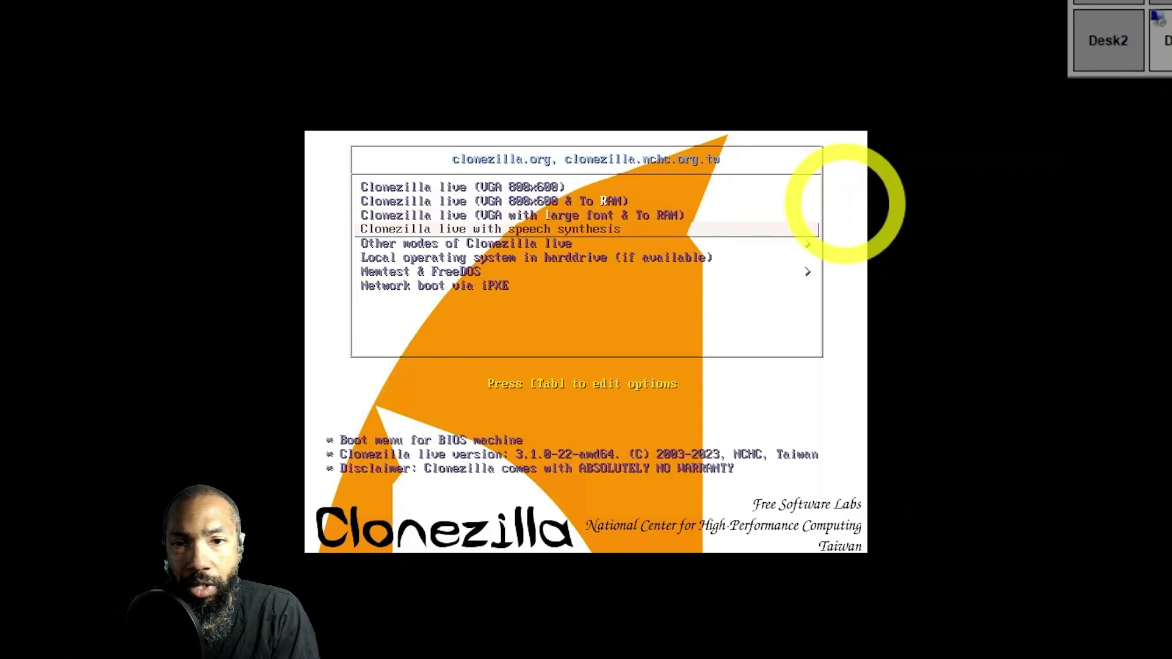
{"action": "key", "text": "Down"}
{"action": "key", "text": "Down"}
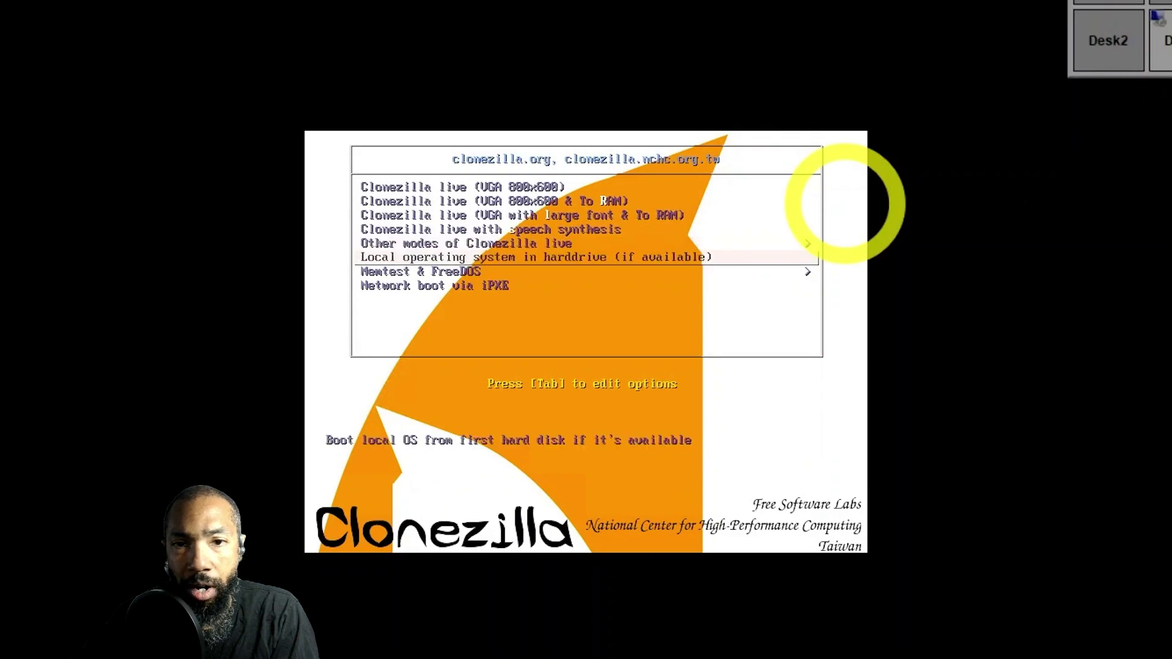
{"action": "key", "text": "Down"}
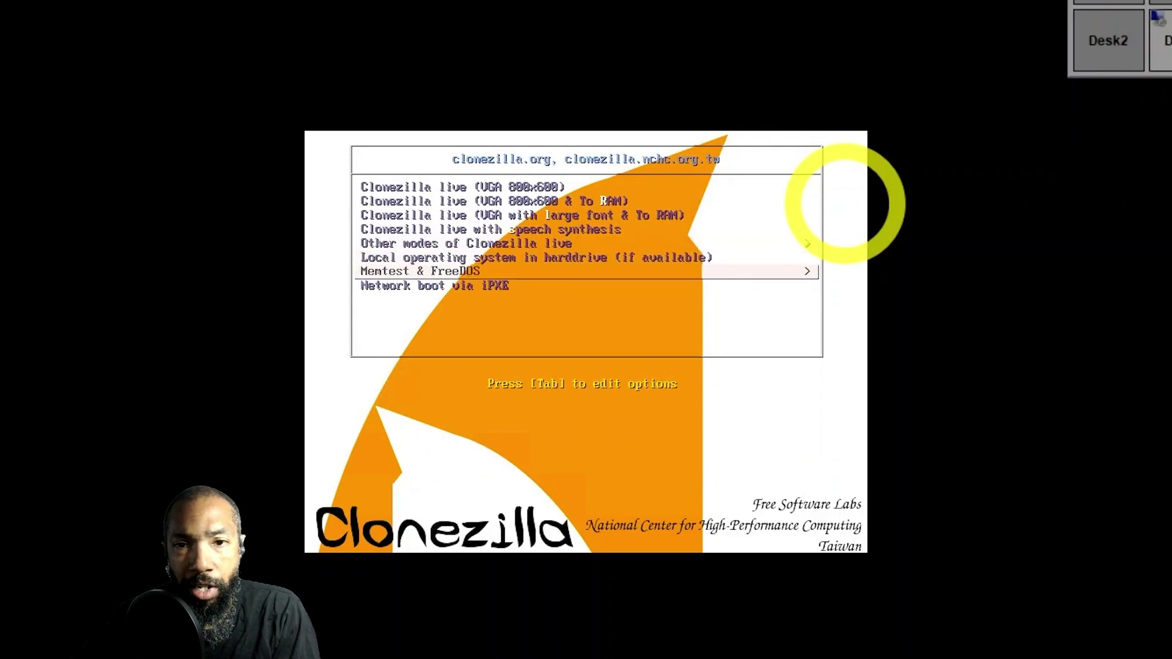
{"action": "key", "text": "Down"}
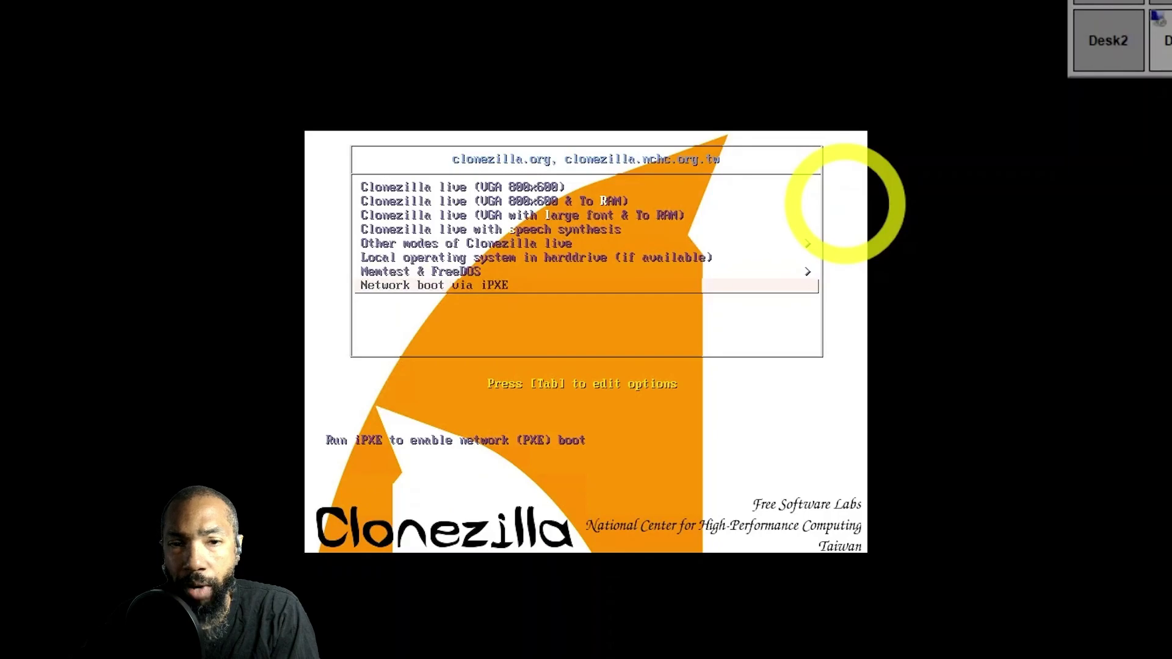
Boot the default Clonezilla live (VGA 800x600) entry
{"action": "key", "text": "Up"}
{"action": "key", "text": "Up"}
{"action": "key", "text": "Up"}
{"action": "key", "text": "Up"}
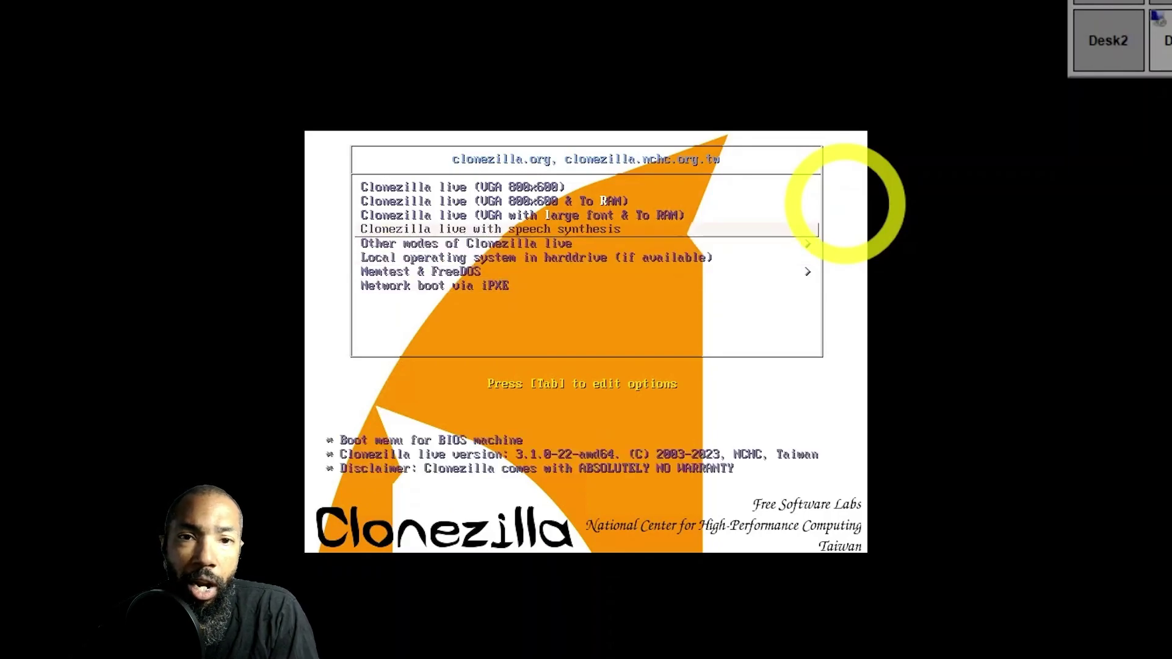
{"action": "key", "text": "Up"}
{"action": "key", "text": "Up"}
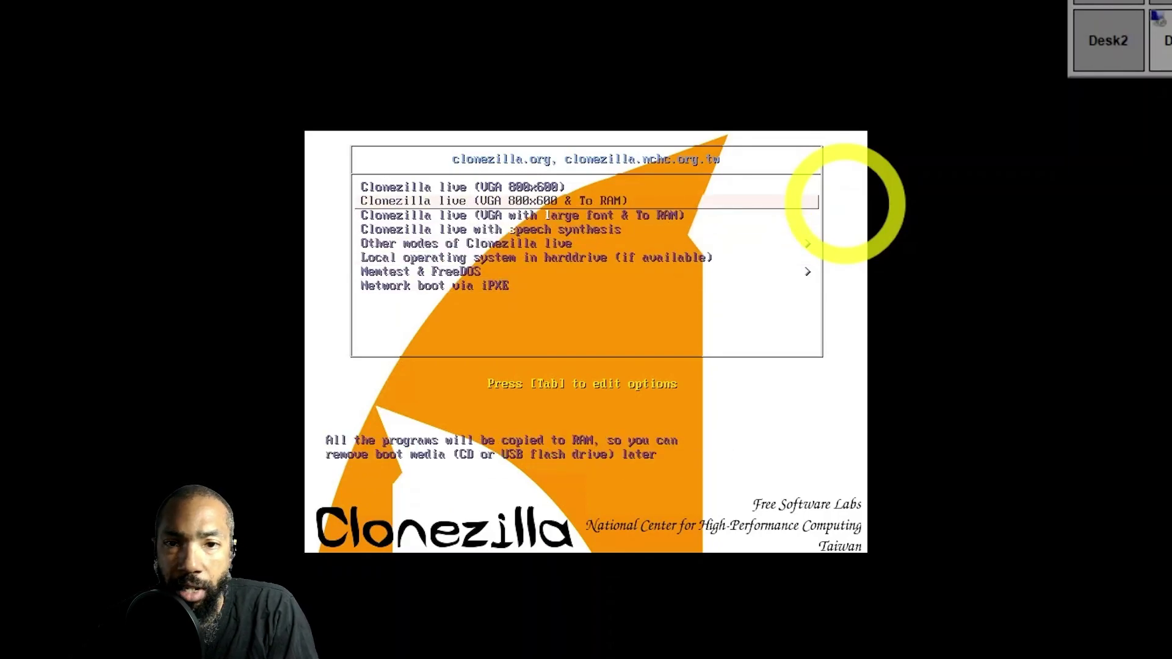
{"action": "key", "text": "Up"}
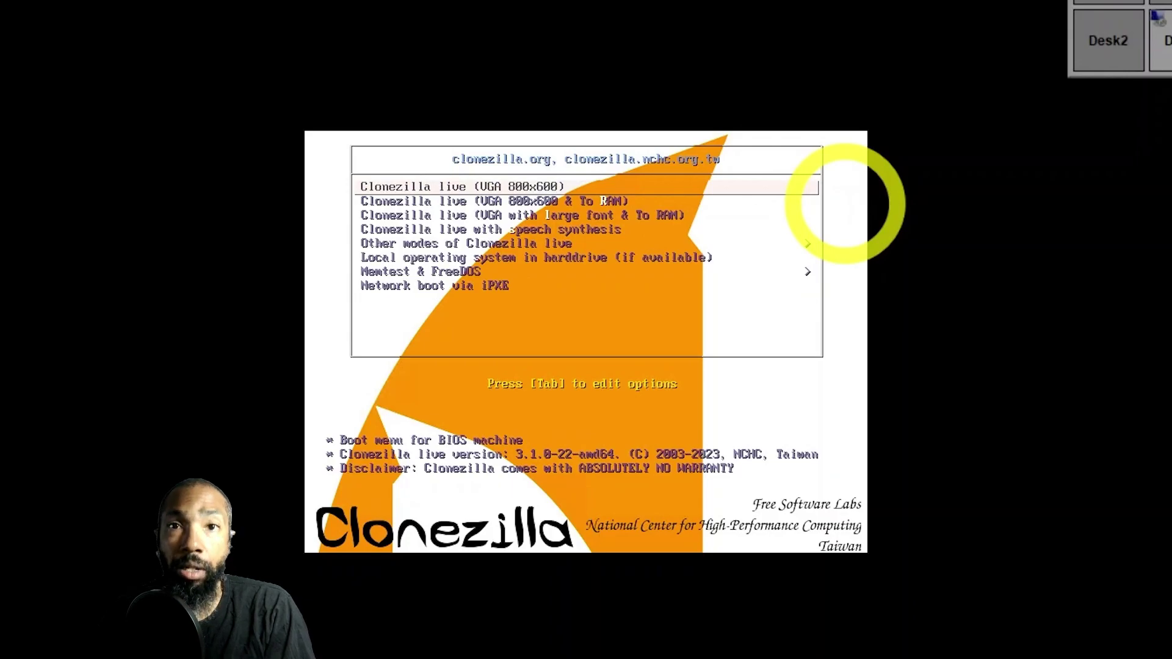
{"action": "key", "text": "Return"}
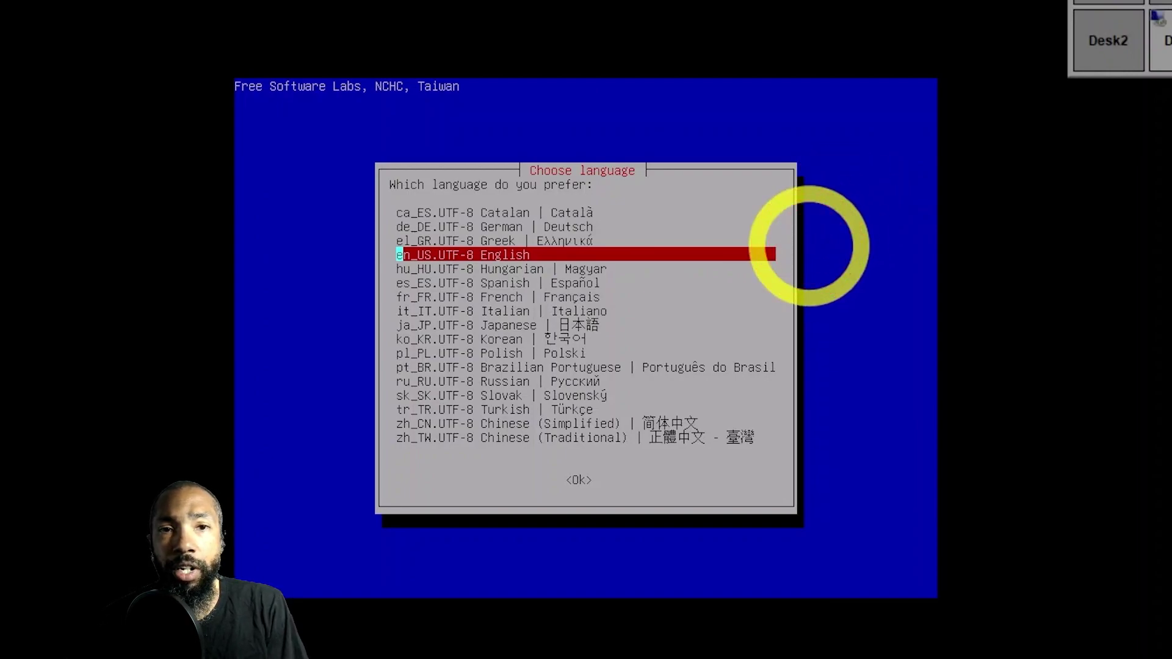
Accept en_US English and the default US keyboard layout, then choose Start_Clonezilla
{"action": "key", "text": "Return"}
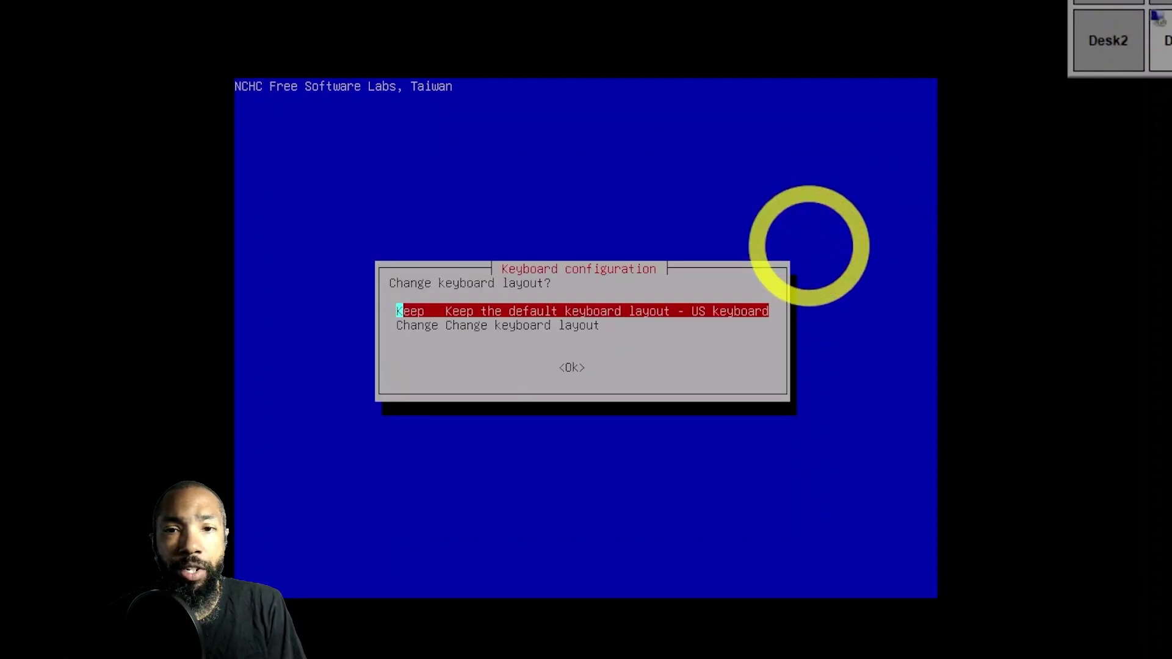
{"action": "key", "text": "Return"}
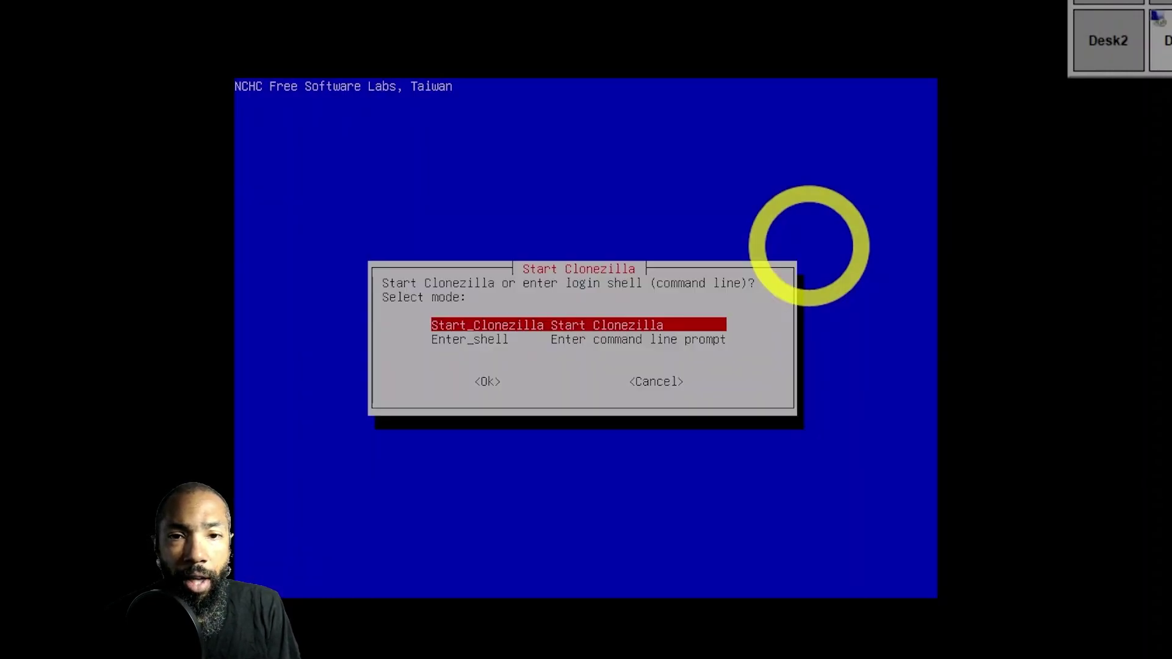
{"action": "key", "text": "Return"}
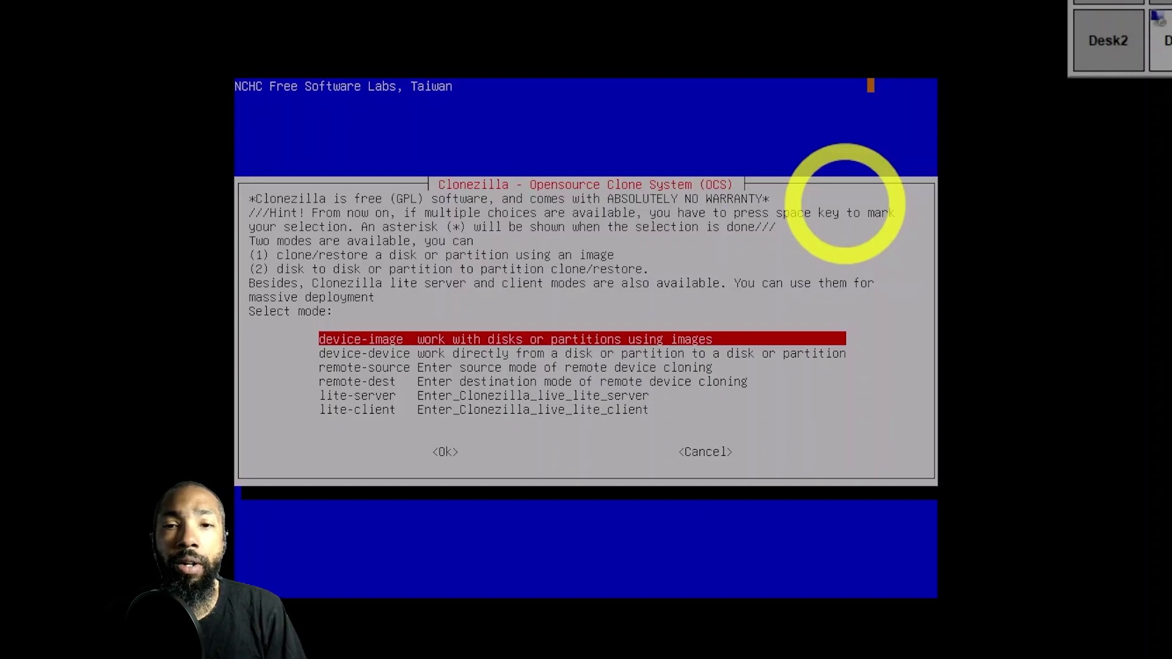
Select lite-client from the clone mode list
{"action": "key", "text": "Down"}
{"action": "key", "text": "Down"}
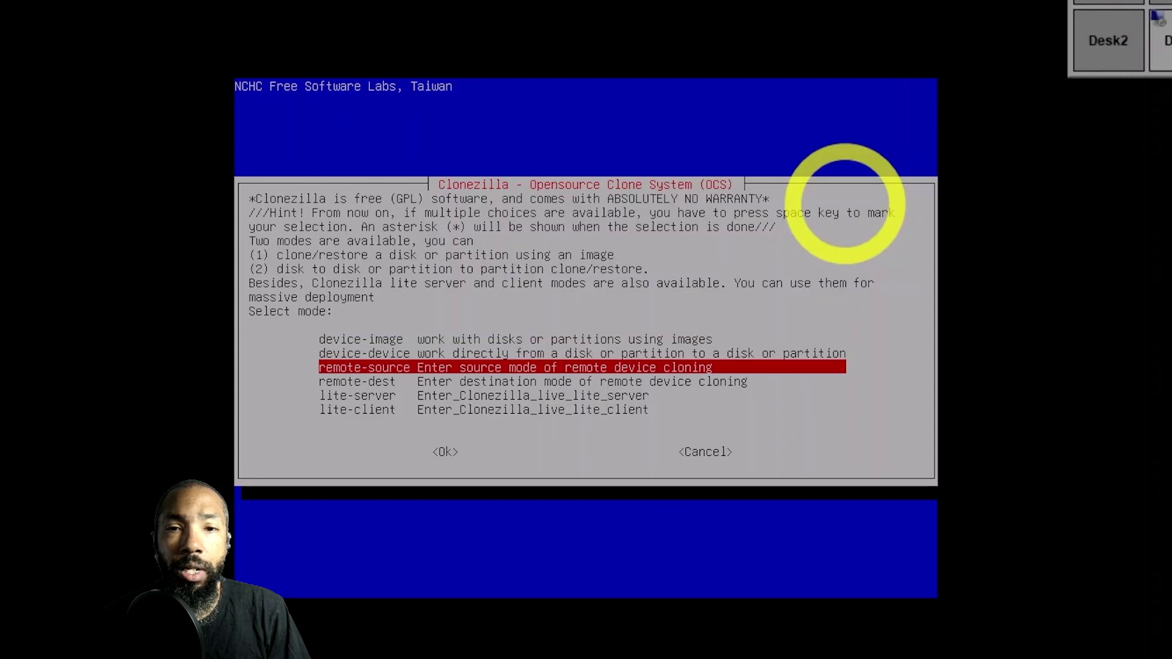
{"action": "key", "text": "Up"}
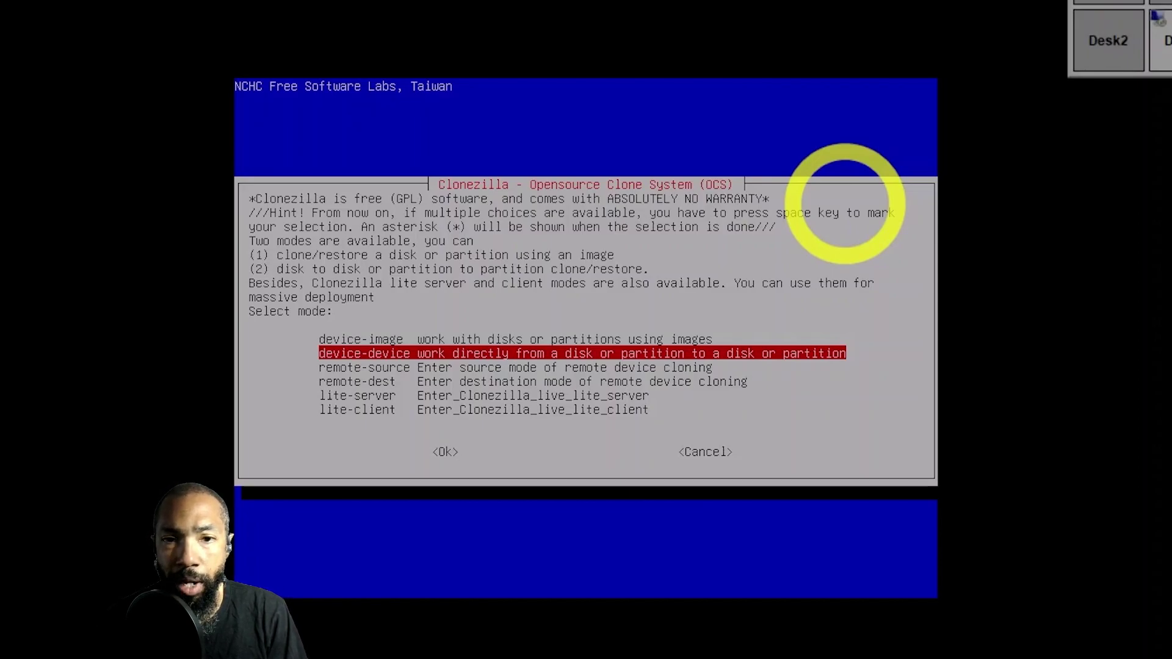
{"action": "key", "text": "Down"}
{"action": "key", "text": "Down"}
{"action": "key", "text": "Down"}
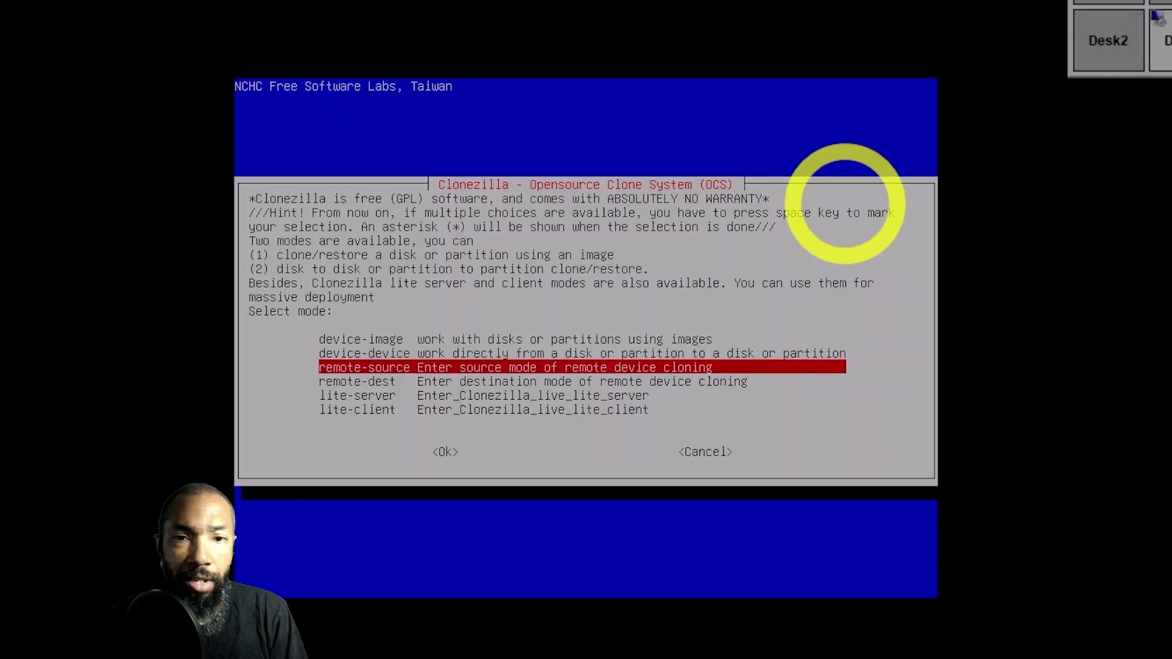
{"action": "key", "text": "Down"}
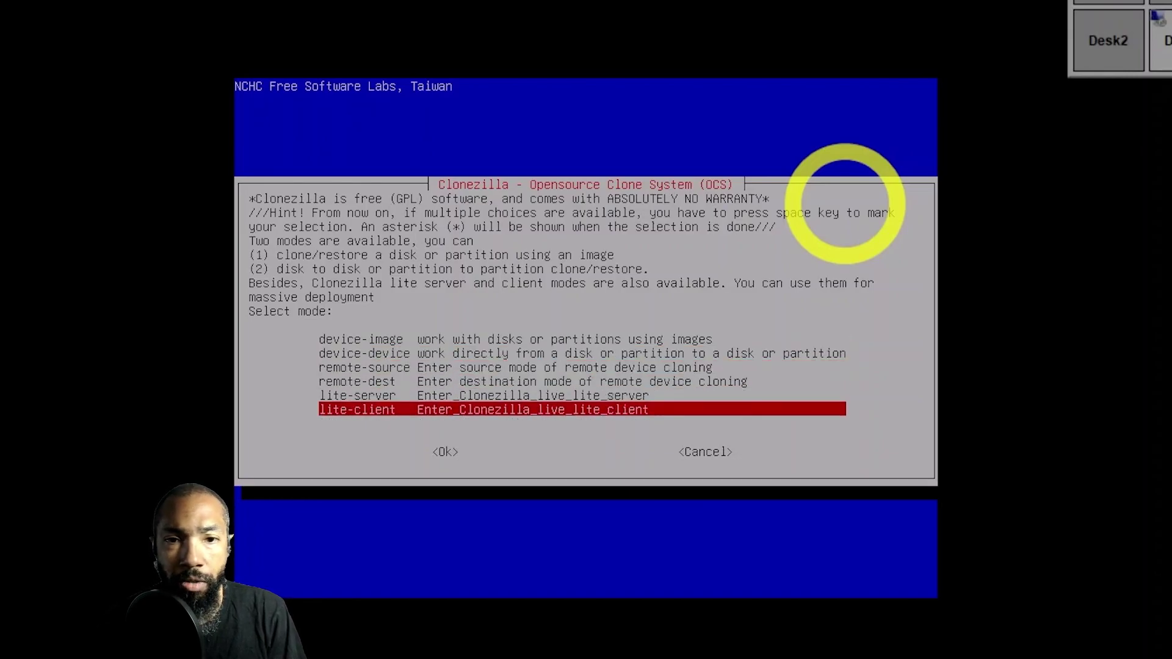
{"action": "key", "text": "Return"}
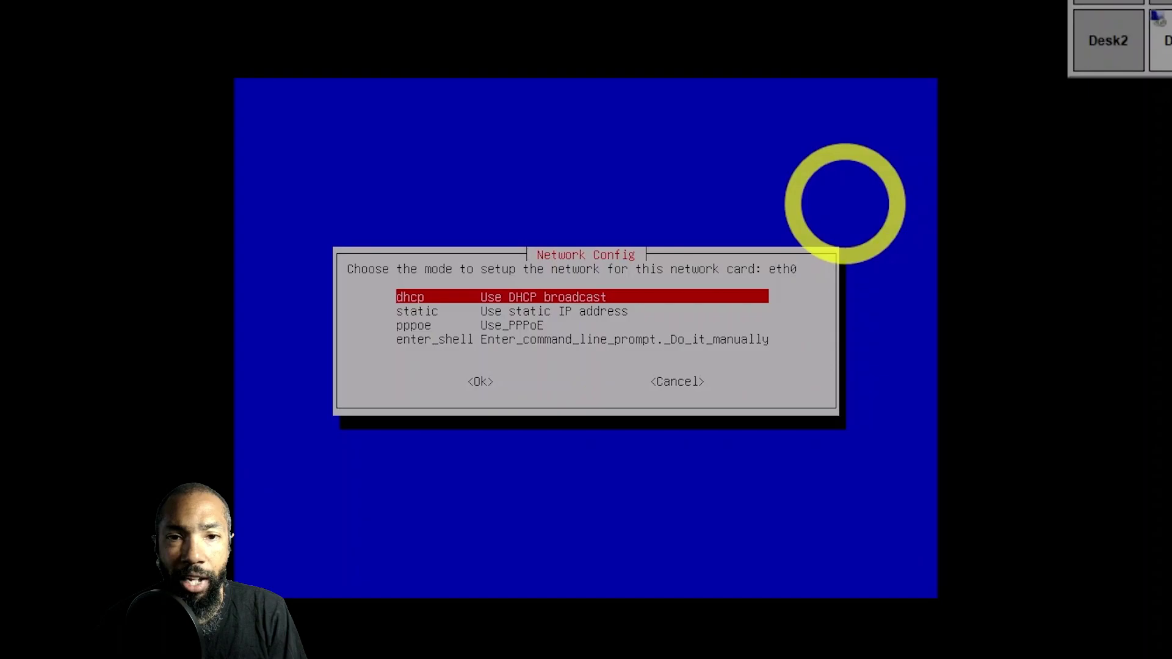
Configure networking via DHCP, connect to server 192.168.9.2, and dismiss the connection error
{"action": "key", "text": "Return"}
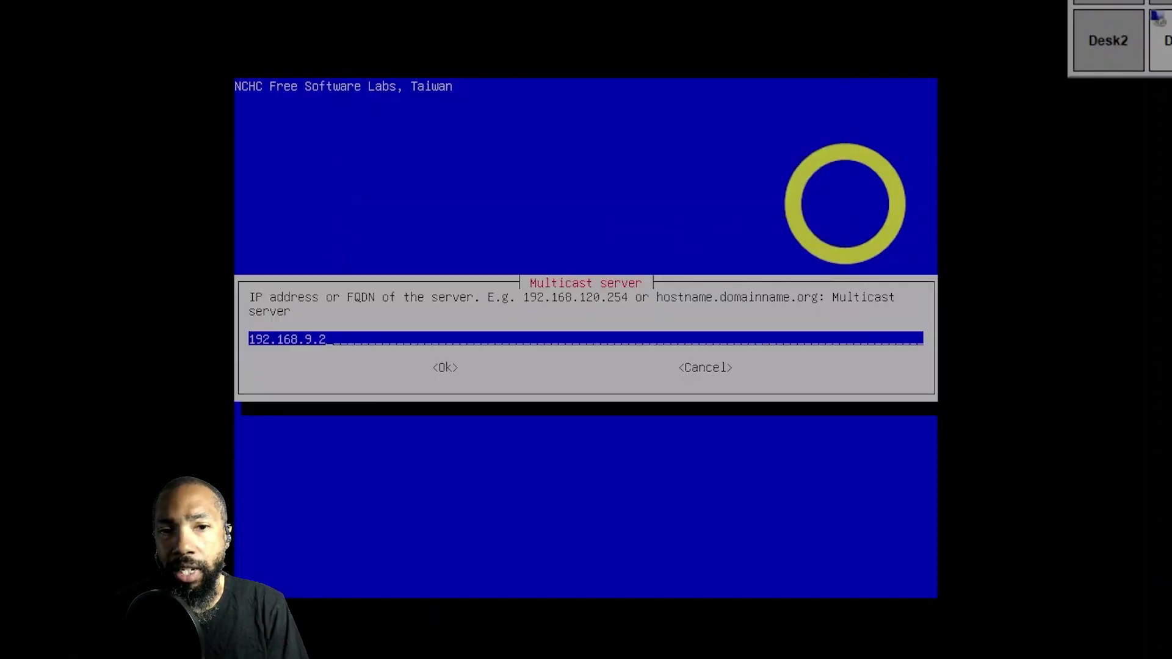
{"action": "key", "text": "Return"}
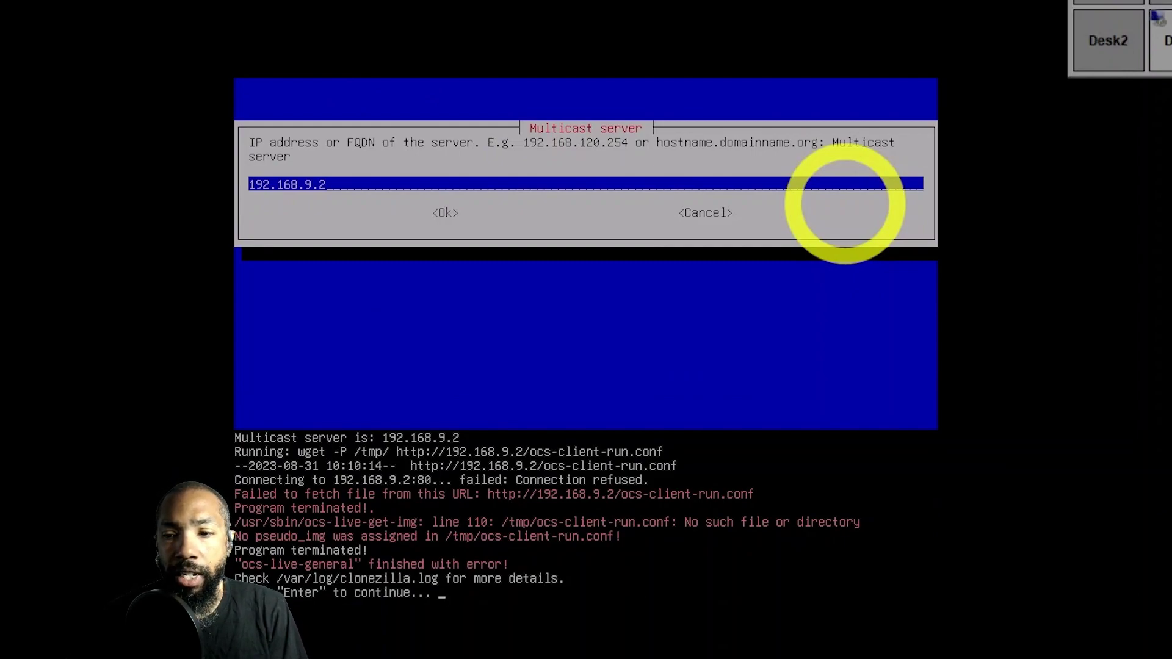
{"action": "key", "text": "Return"}
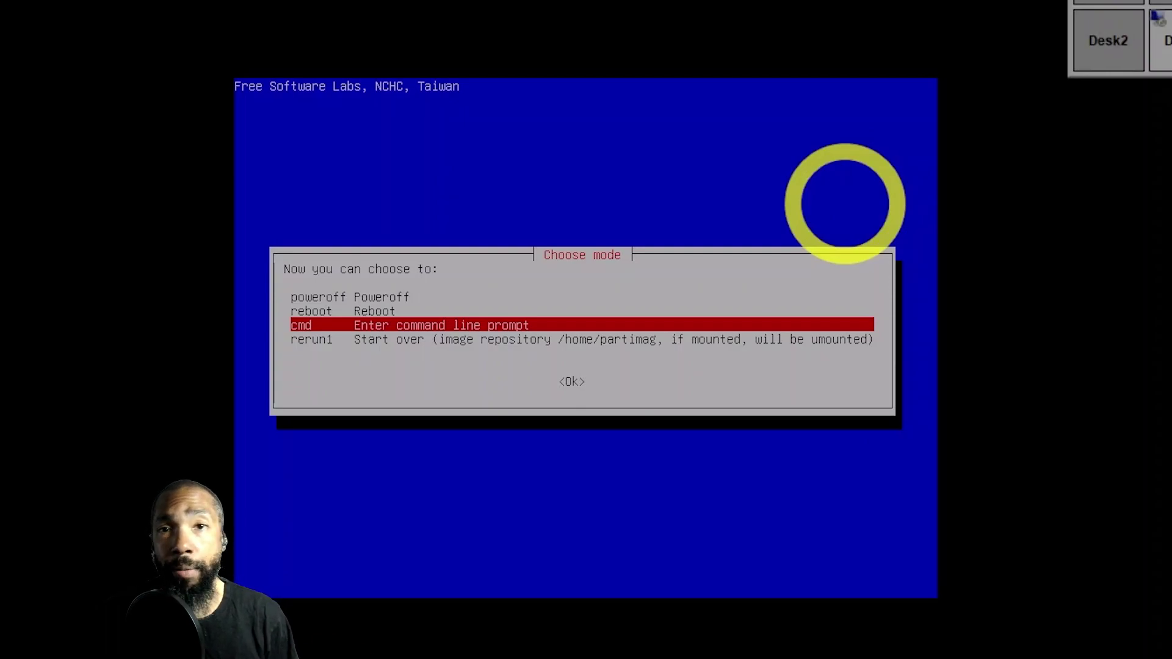
Restart Clonezilla from the beginning after the failed lite-client run
{"action": "key", "text": "Down"}
{"action": "key", "text": "Return"}
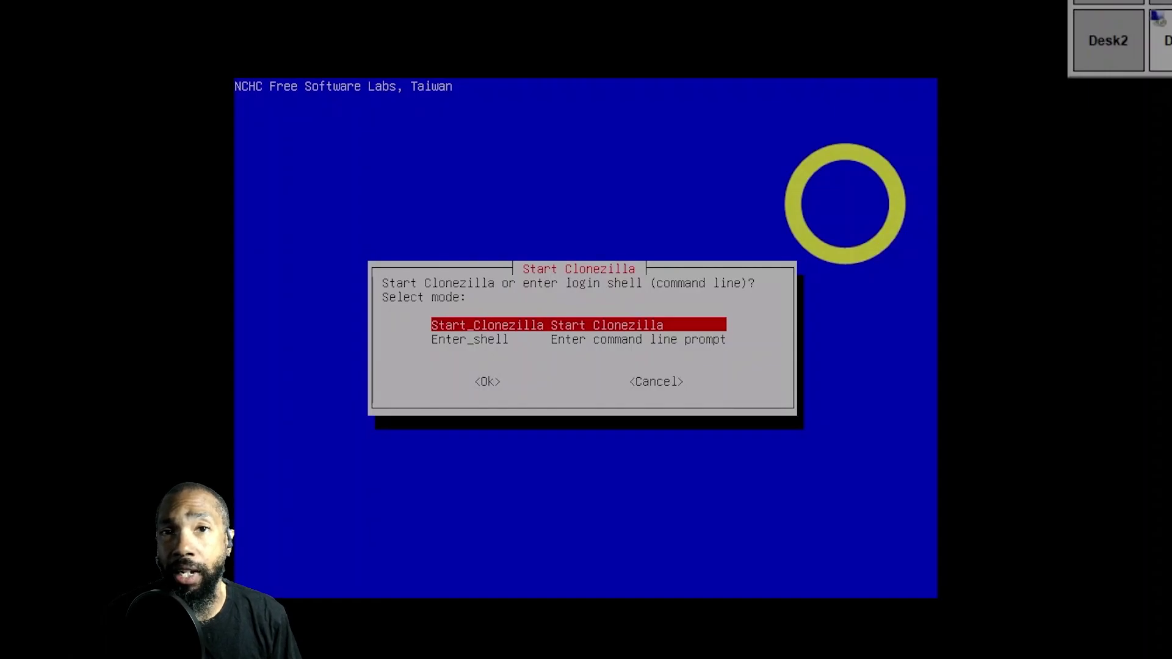
{"action": "key", "text": "Return"}
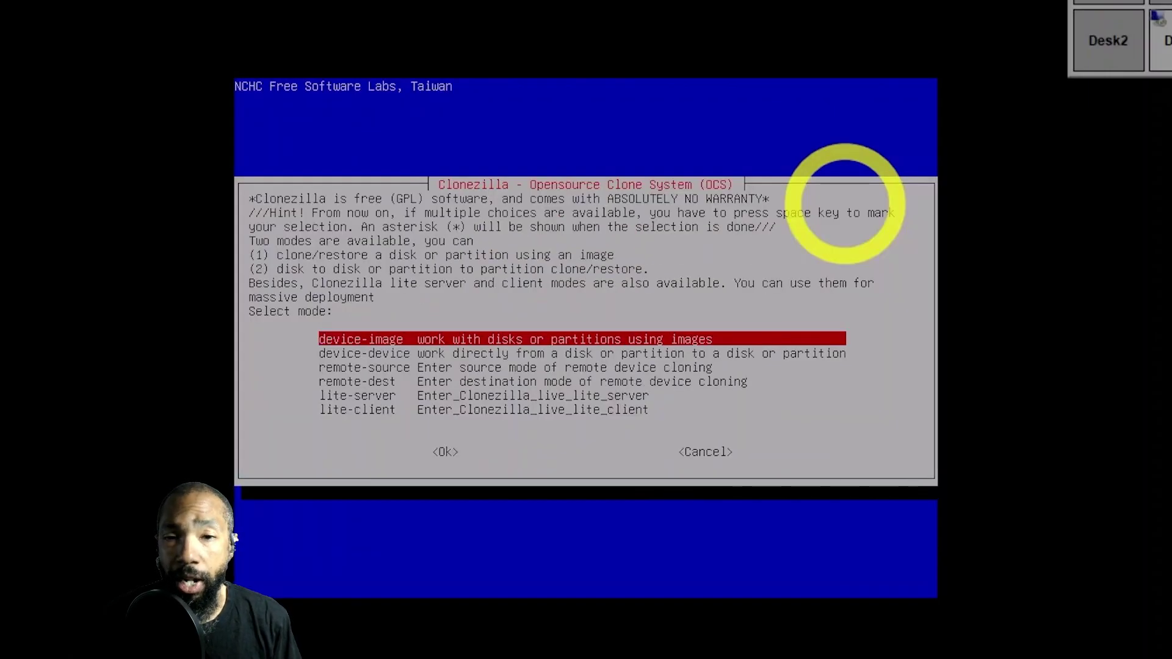
Start a netboot lite server that leases IPs from the existing DHCP server
{"action": "key", "text": "Down"}
{"action": "key", "text": "Down"}
{"action": "key", "text": "Down"}
{"action": "key", "text": "Down"}
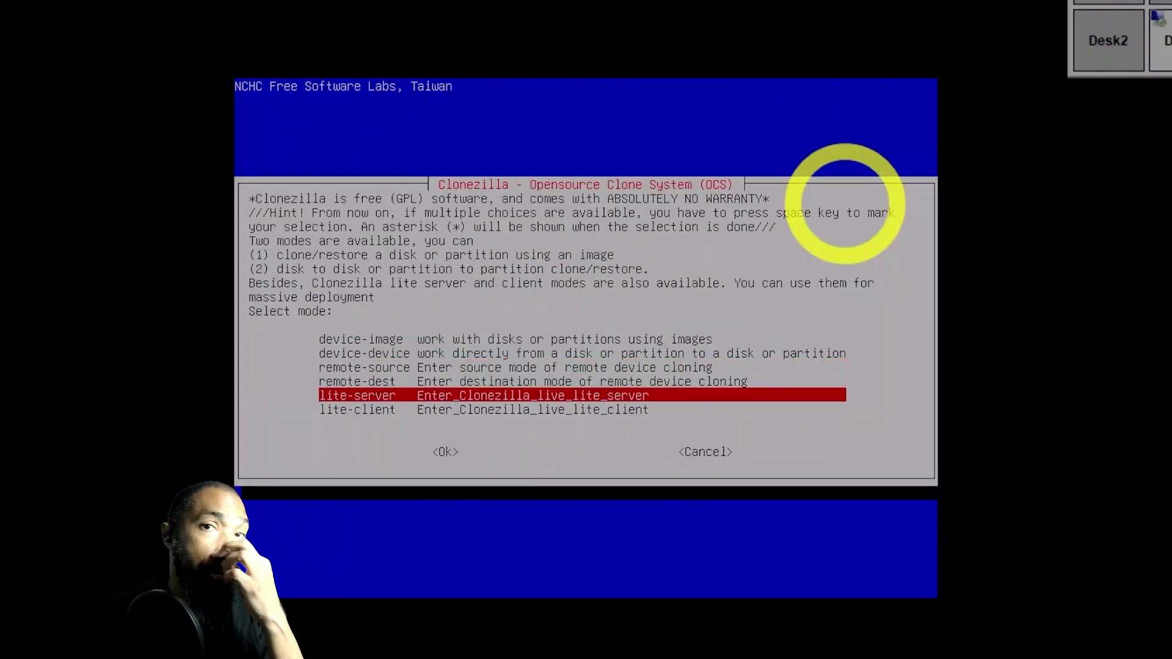
{"action": "key", "text": "Return"}
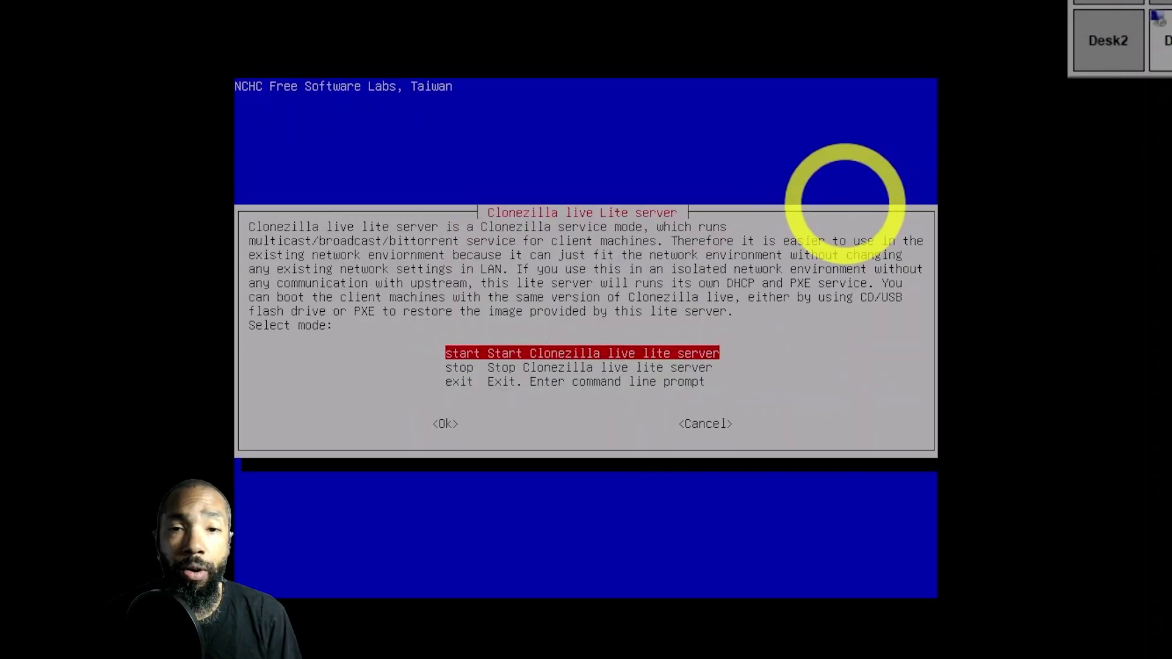
{"action": "key", "text": "Return"}
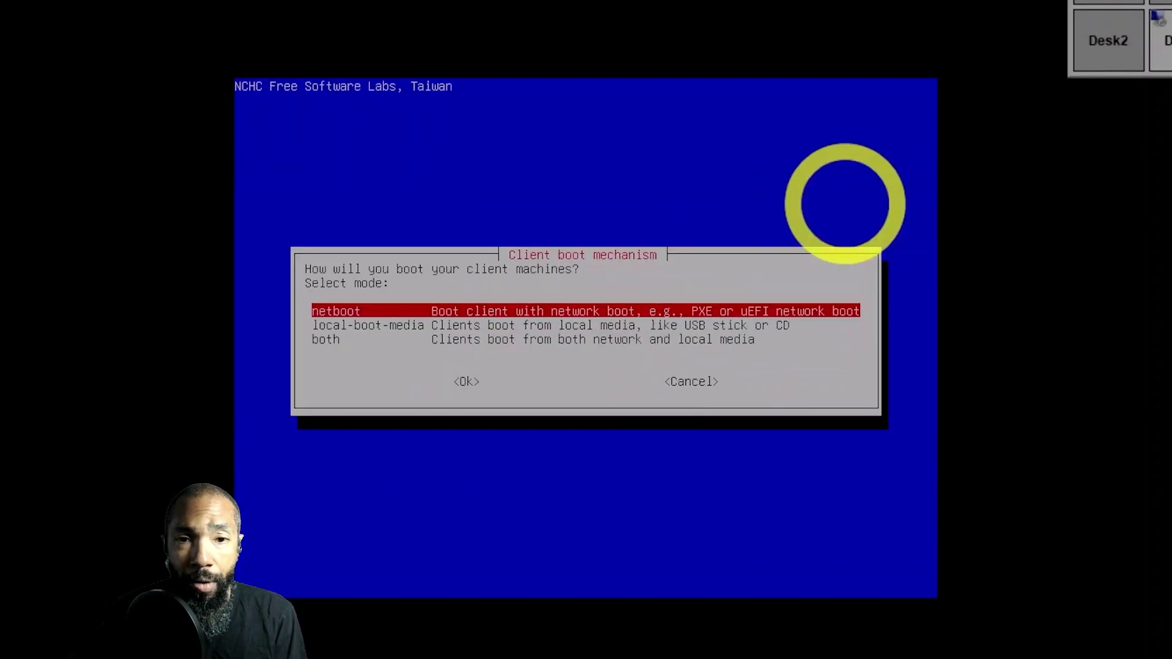
{"action": "key", "text": "Return"}
{"action": "key", "text": "Return"}
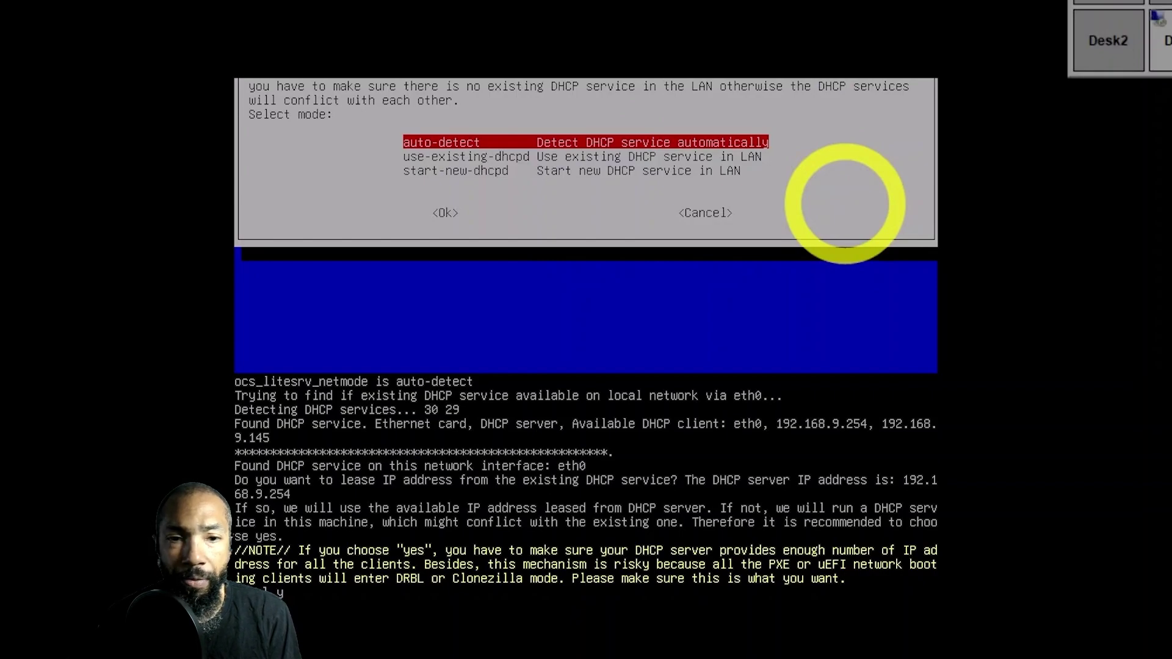
{"action": "type", "text": "y"}
{"action": "key", "text": "Return"}
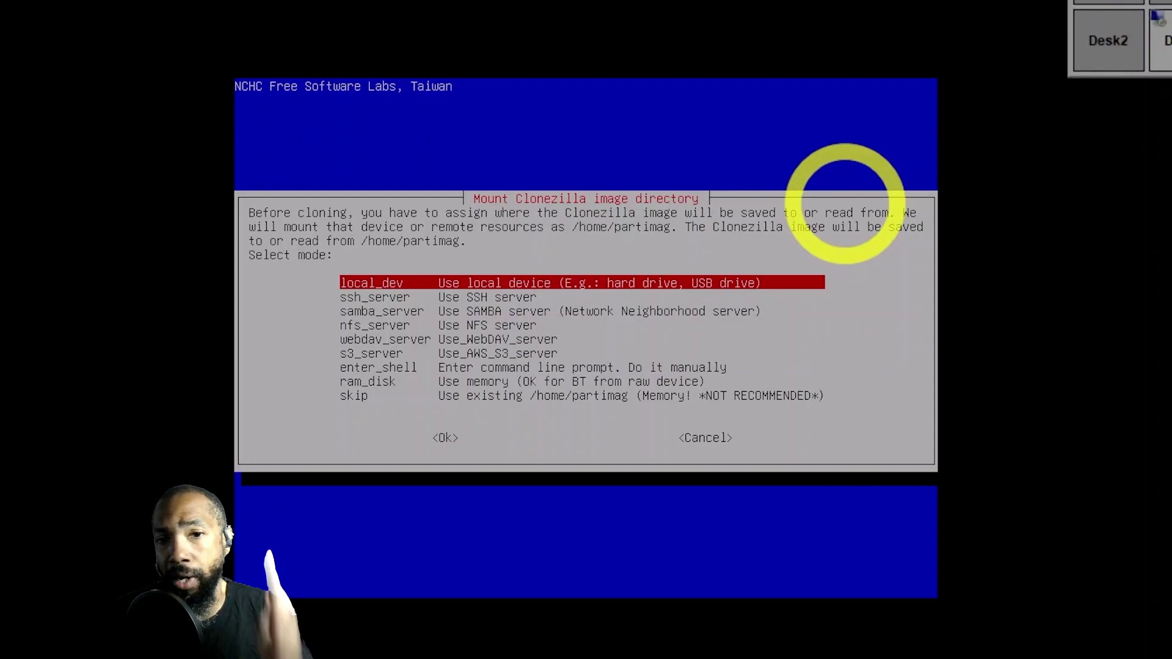
Cancel the Clonezilla image directory mount dialog
{"action": "key", "text": "Down"}
{"action": "key", "text": "Down"}
{"action": "key", "text": "Down"}
{"action": "key", "text": "Down"}
{"action": "key", "text": "Down"}
{"action": "key", "text": "Down"}
{"action": "key", "text": "Down"}
{"action": "key", "text": "Down"}
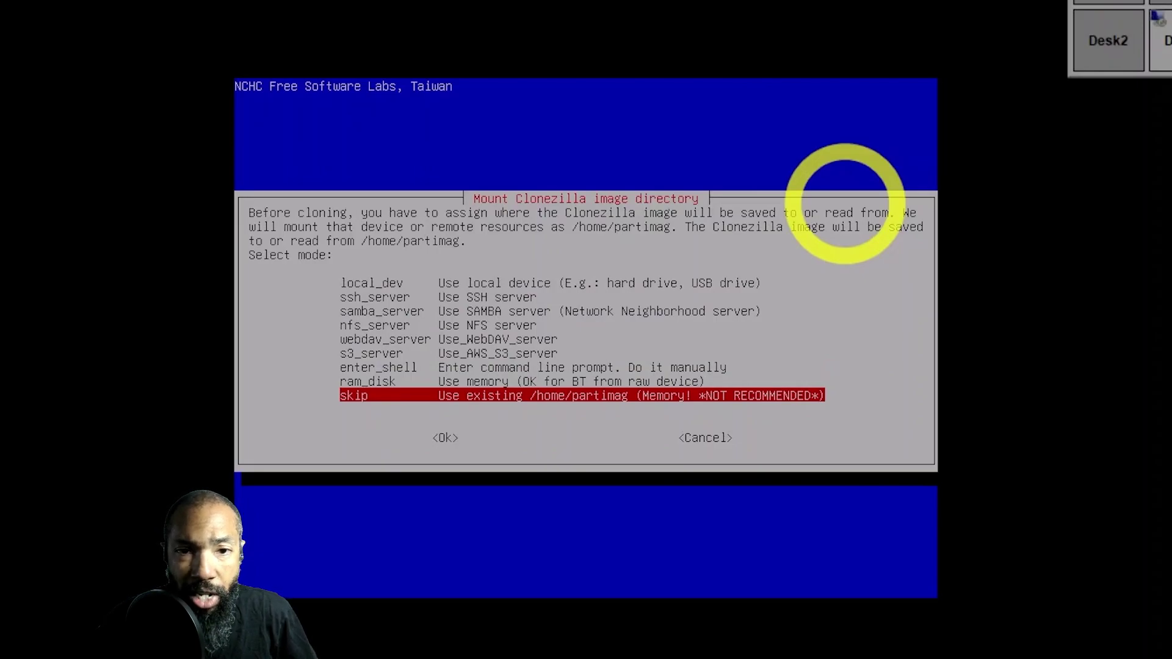
{"action": "key", "text": "Tab"}
{"action": "key", "text": "Tab"}
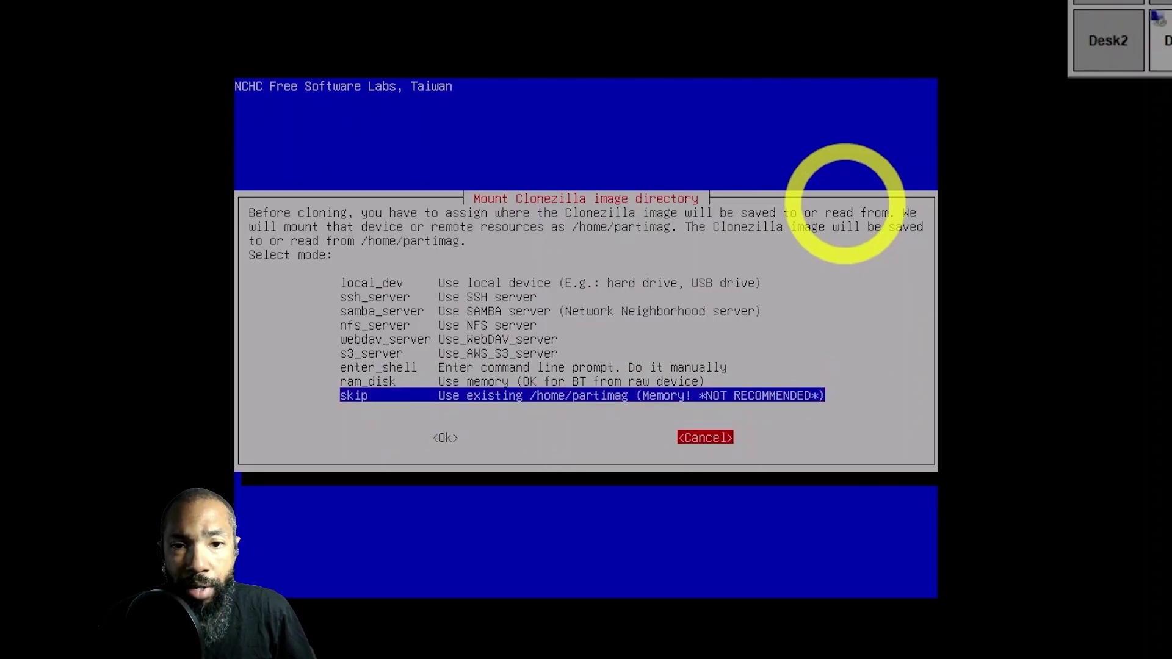
{"action": "key", "text": "Return"}
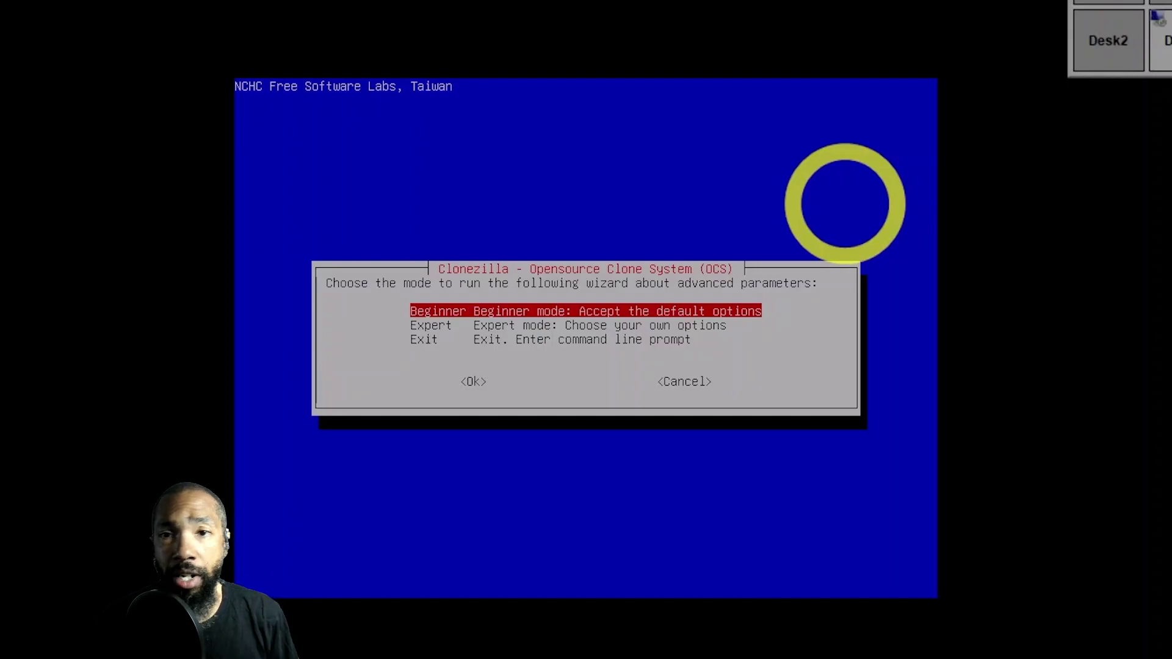
Cancel the Clonezilla wizard and power off the live system
{"action": "key", "text": "Tab"}
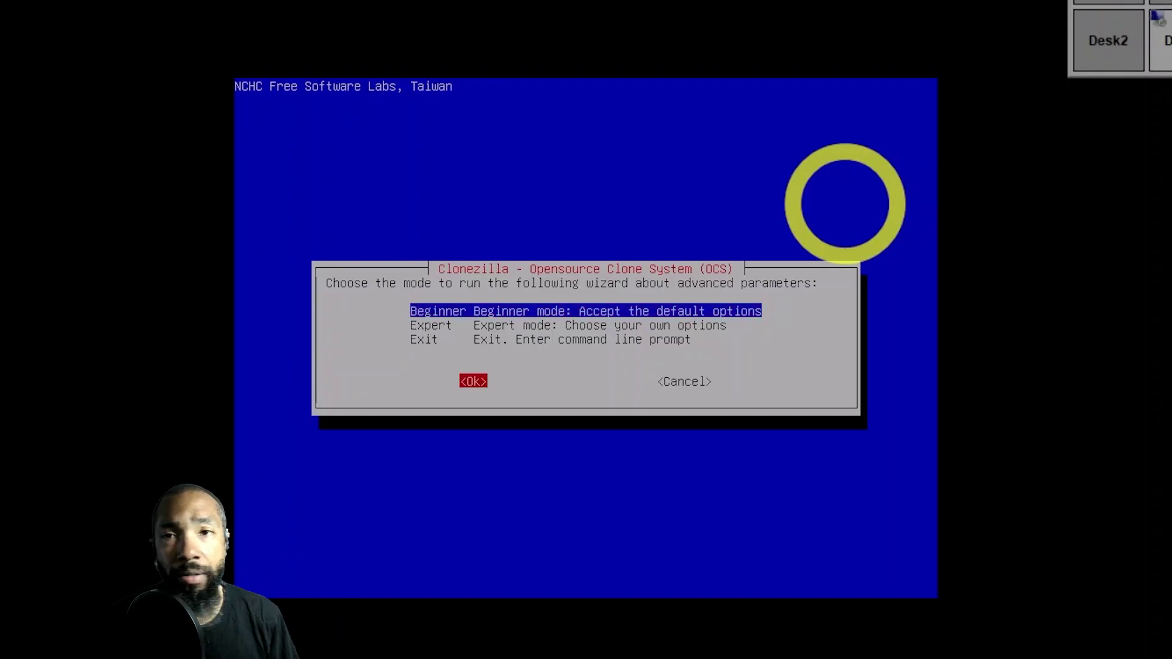
{"action": "key", "text": "Tab"}
{"action": "key", "text": "Return"}
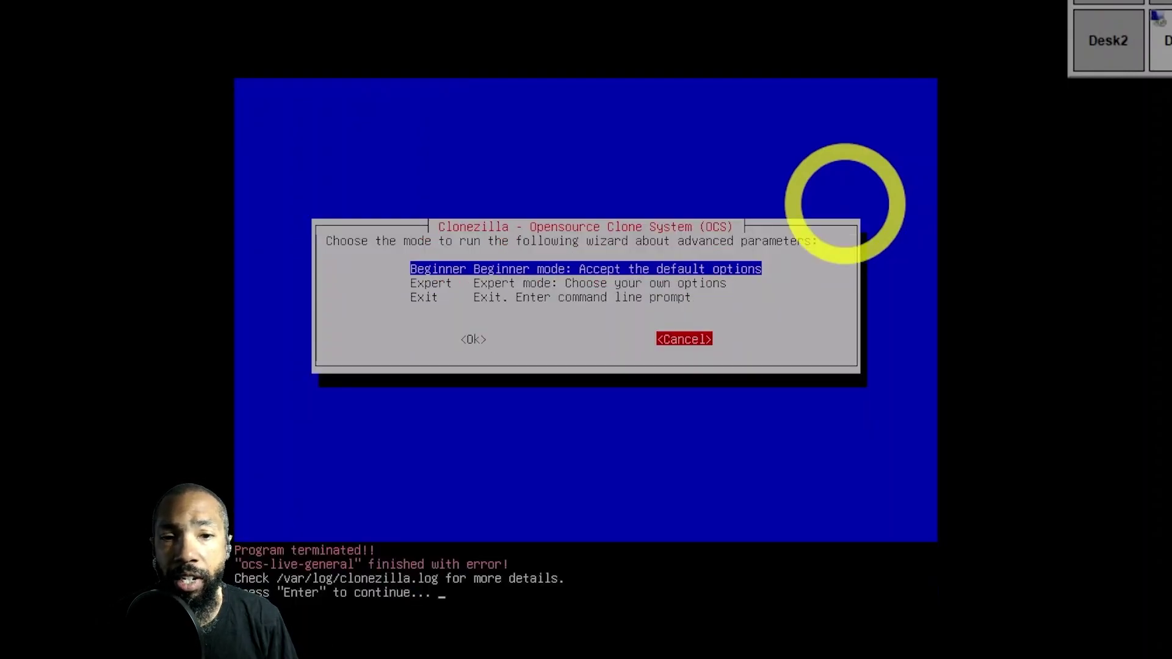
{"action": "key", "text": "Return"}
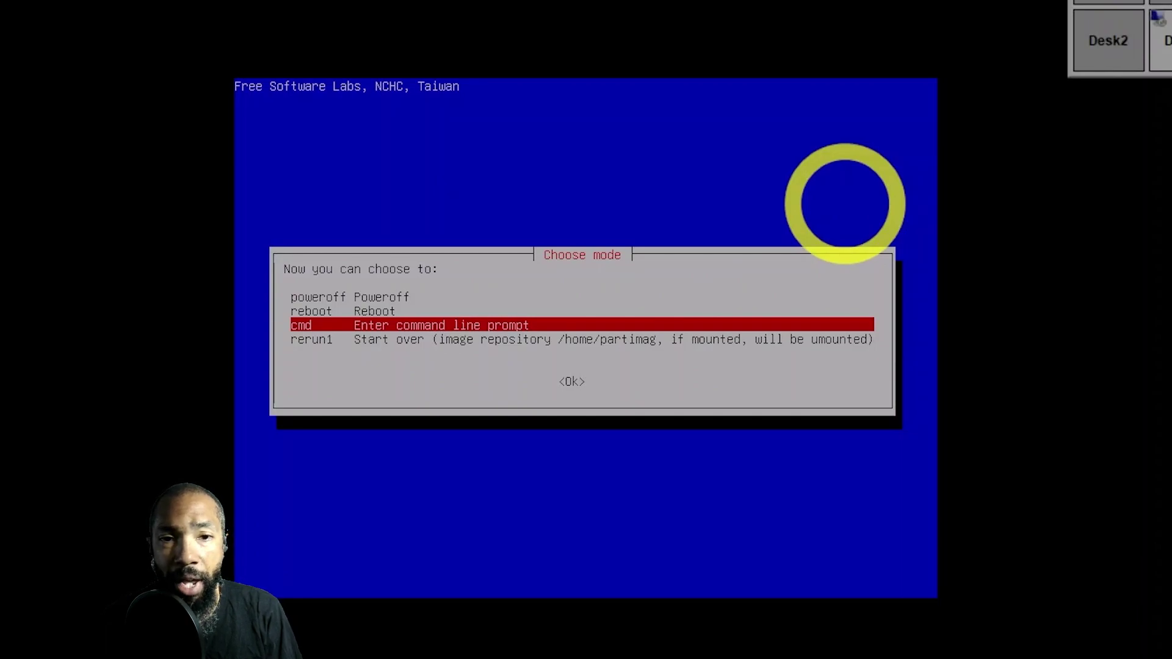
{"action": "key", "text": "Up"}
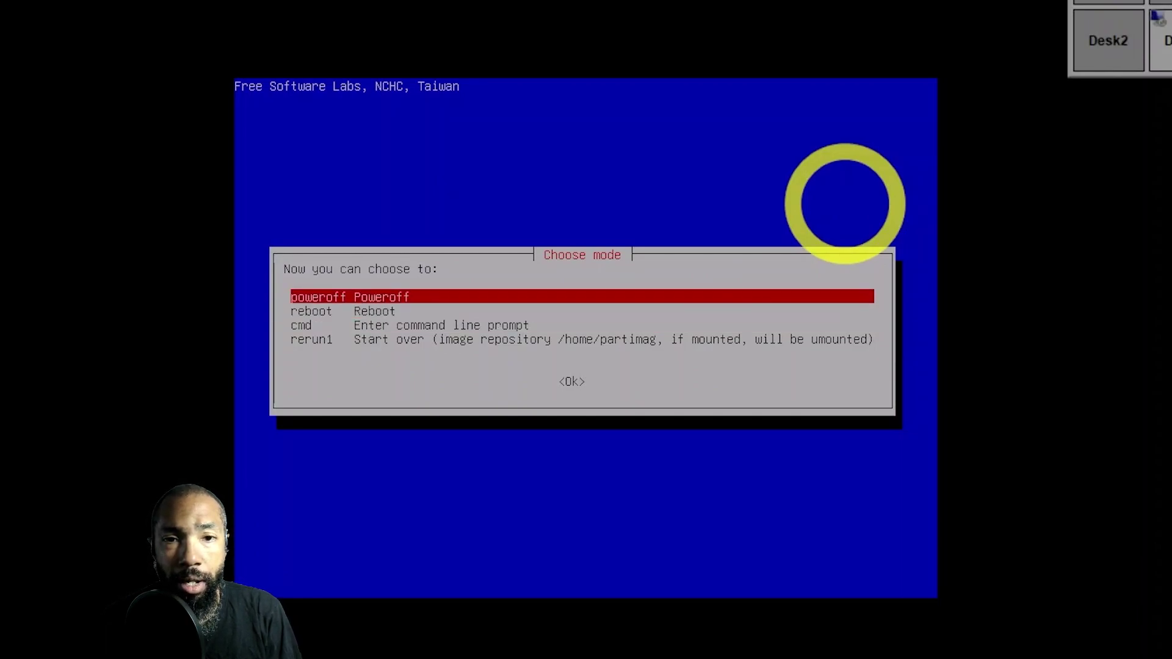
{"action": "key", "text": "Return"}
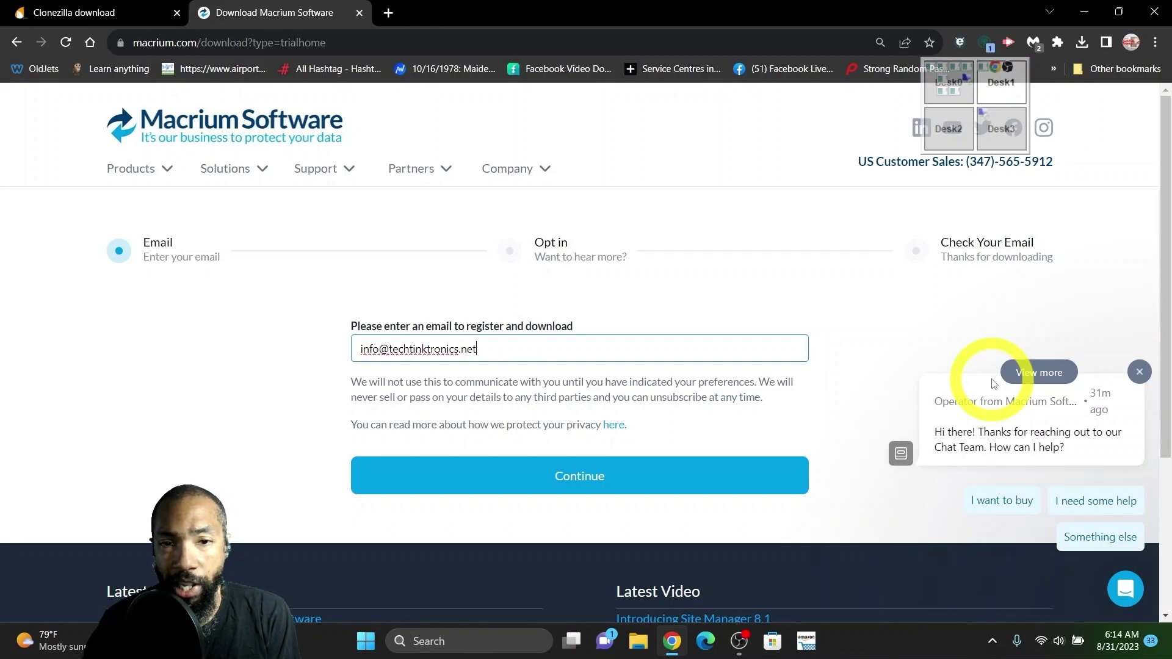
Continue the registration and download the Reflect 8 trial for personal use
{"action": "left_click", "coordinate": [570, 480]}
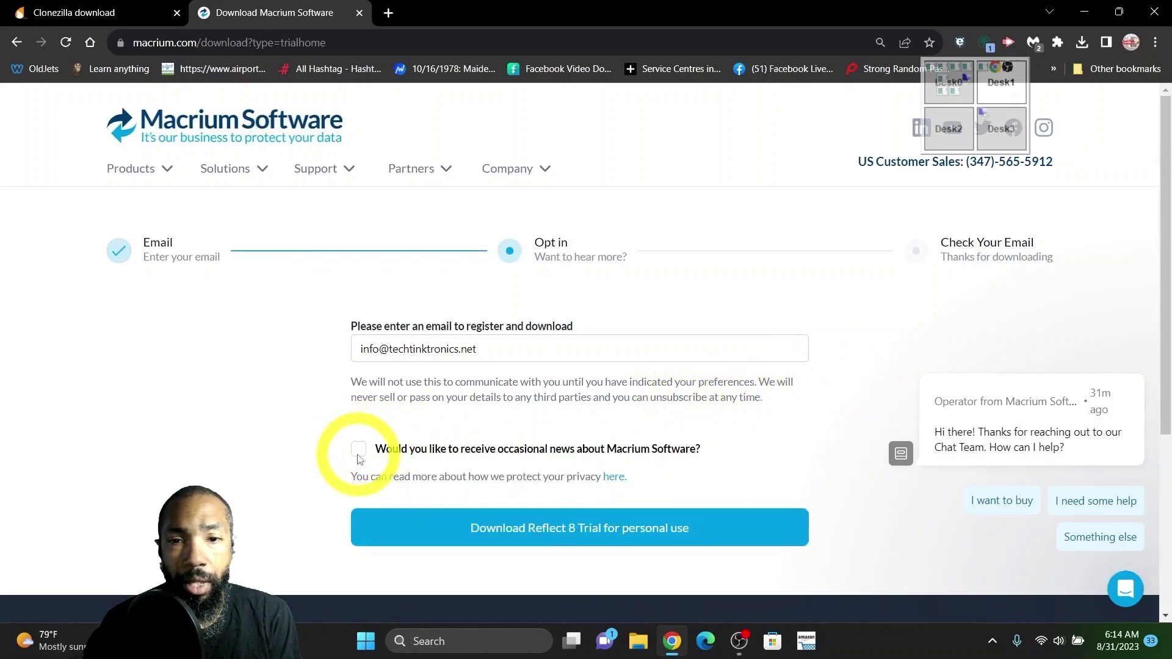
{"action": "left_click", "coordinate": [638, 534]}
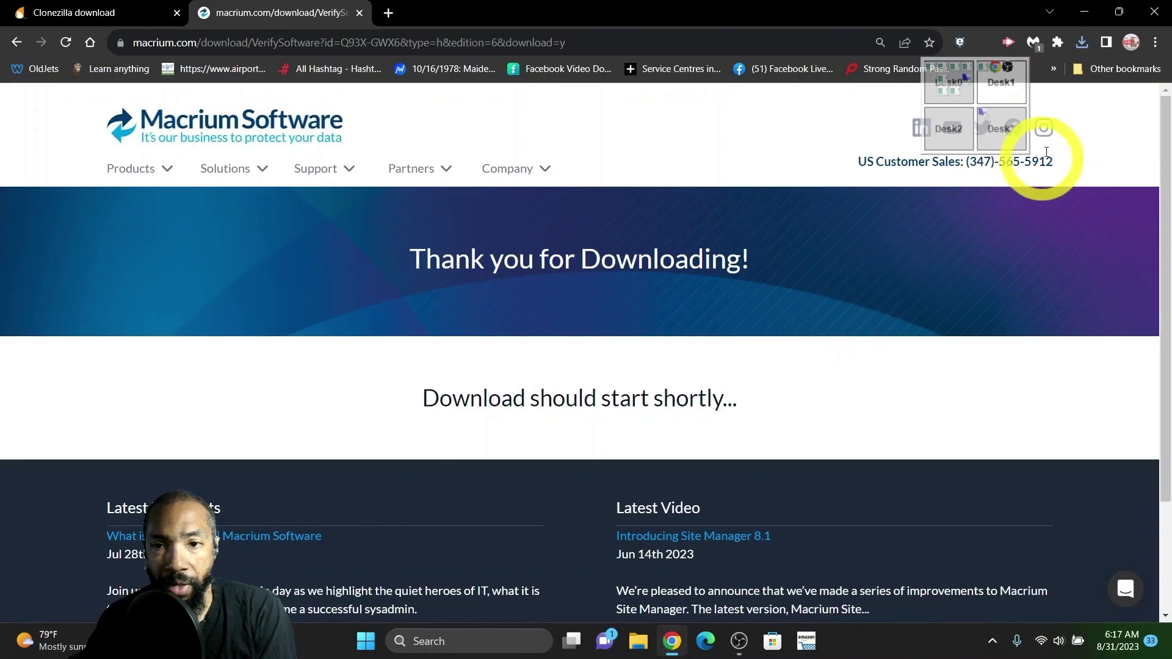
Run ReflectDLHF.exe from Chrome's downloads and download the Home edition installer
{"action": "left_click", "coordinate": [1082, 42]}
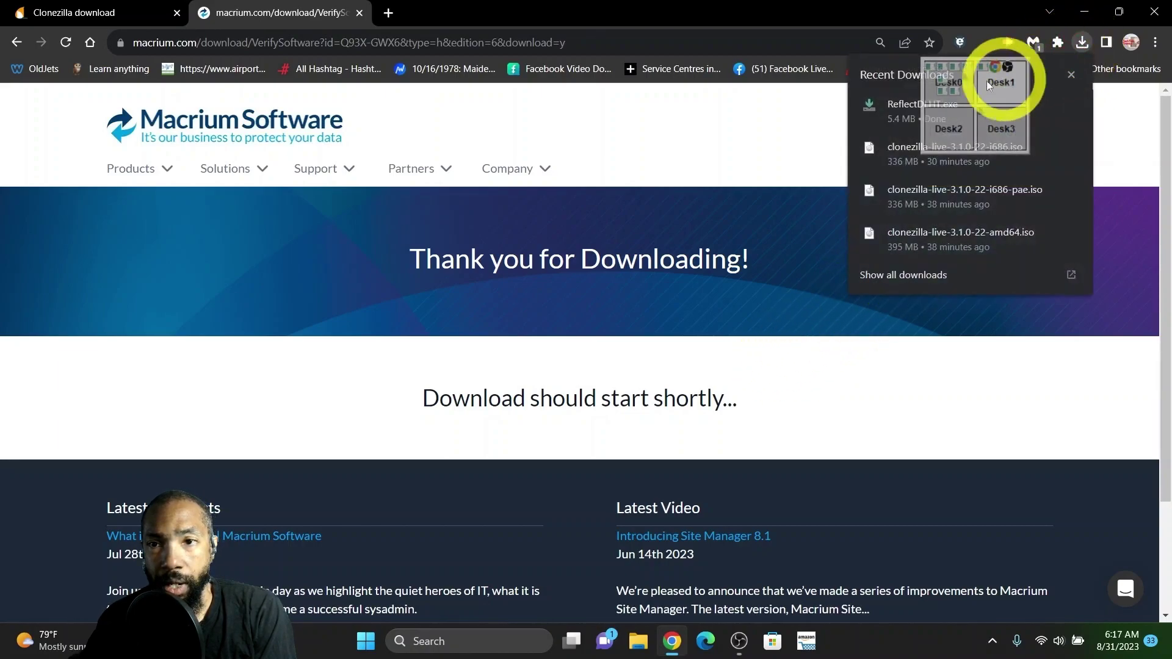
{"action": "left_click", "coordinate": [899, 102]}
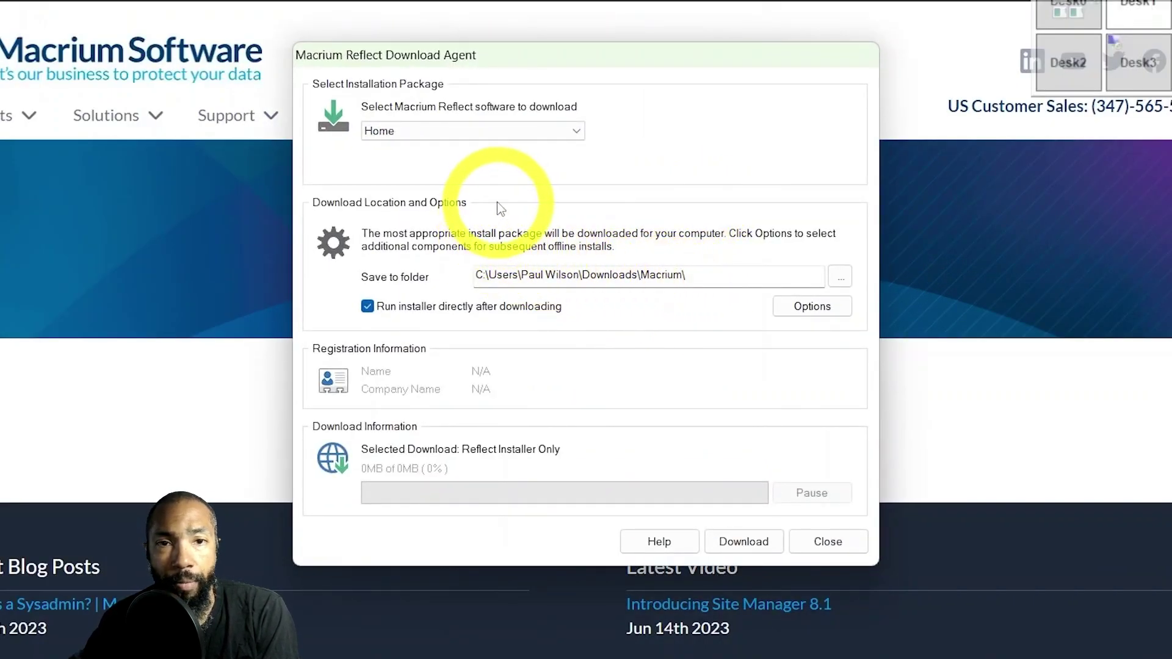
{"action": "left_click", "coordinate": [577, 132]}
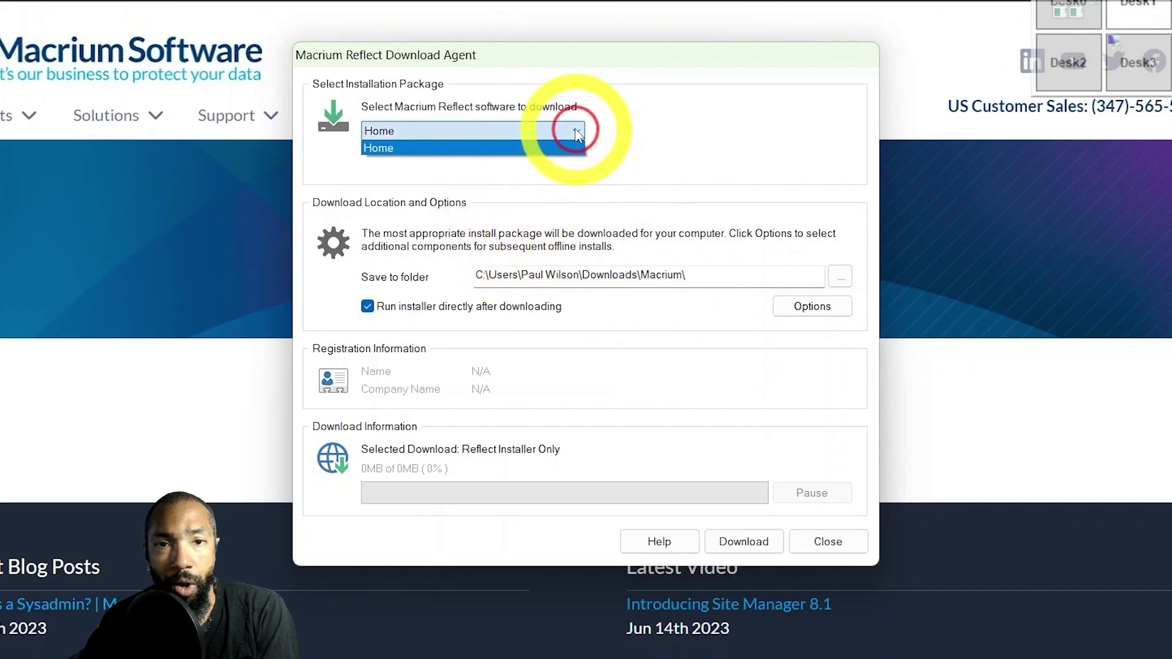
{"action": "left_click", "coordinate": [577, 133]}
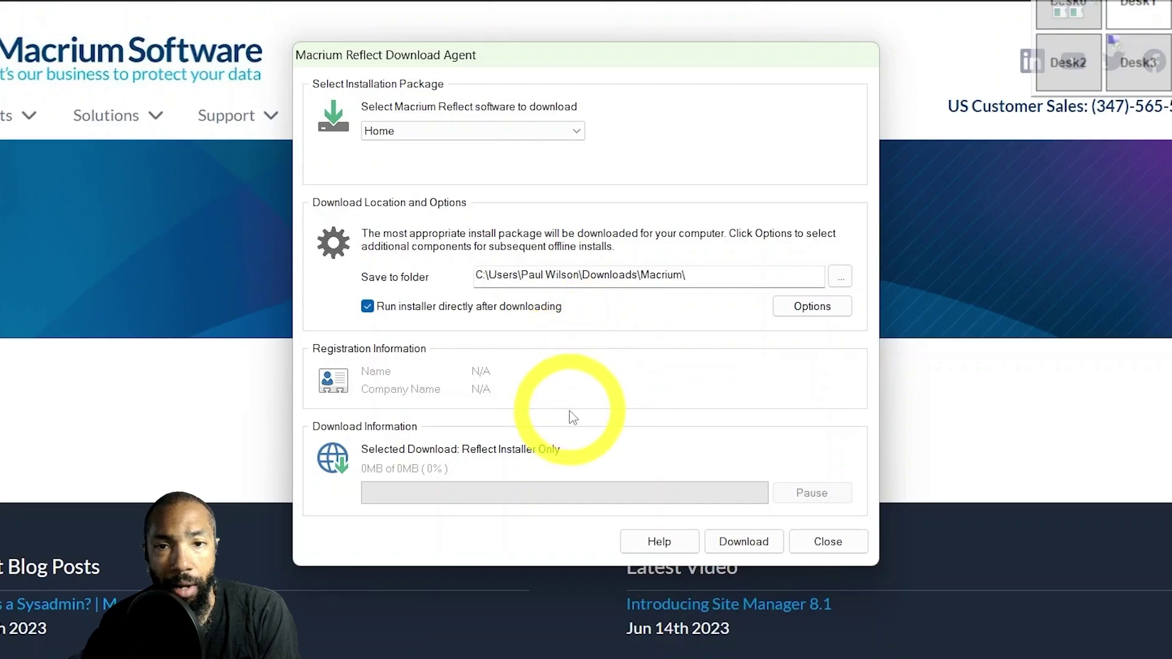
{"action": "left_click", "coordinate": [744, 543]}
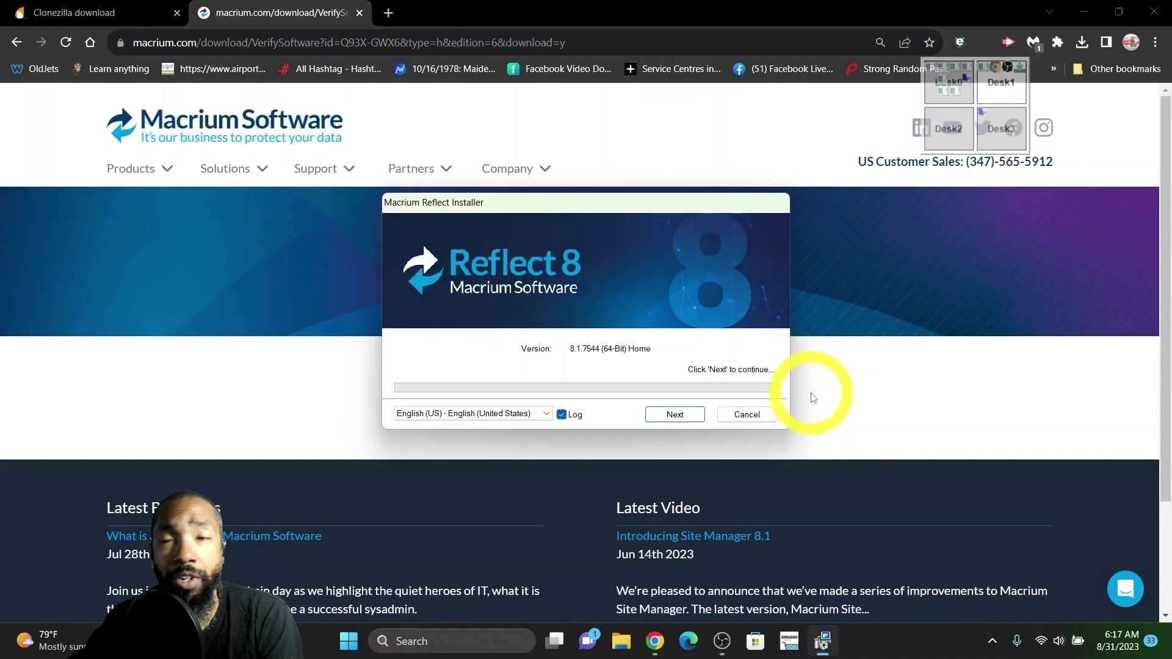
Run the Reflect 8 setup, accepting the licence terms and the 30-day trial key
{"action": "left_click", "coordinate": [1085, 12]}
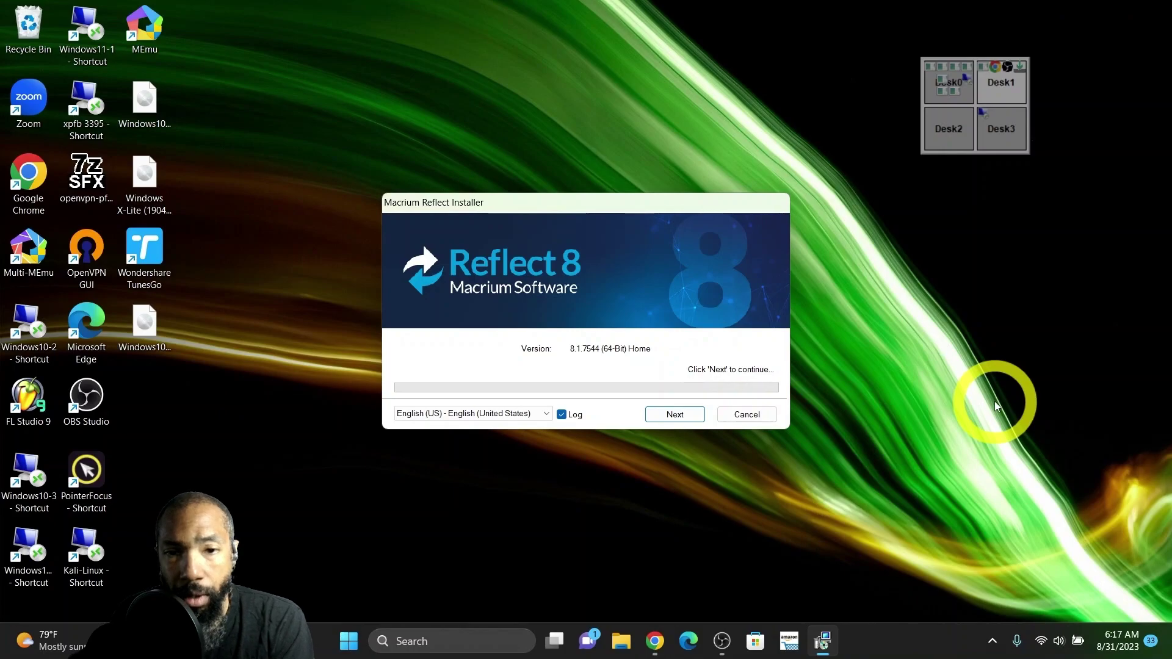
{"action": "left_click", "coordinate": [675, 415]}
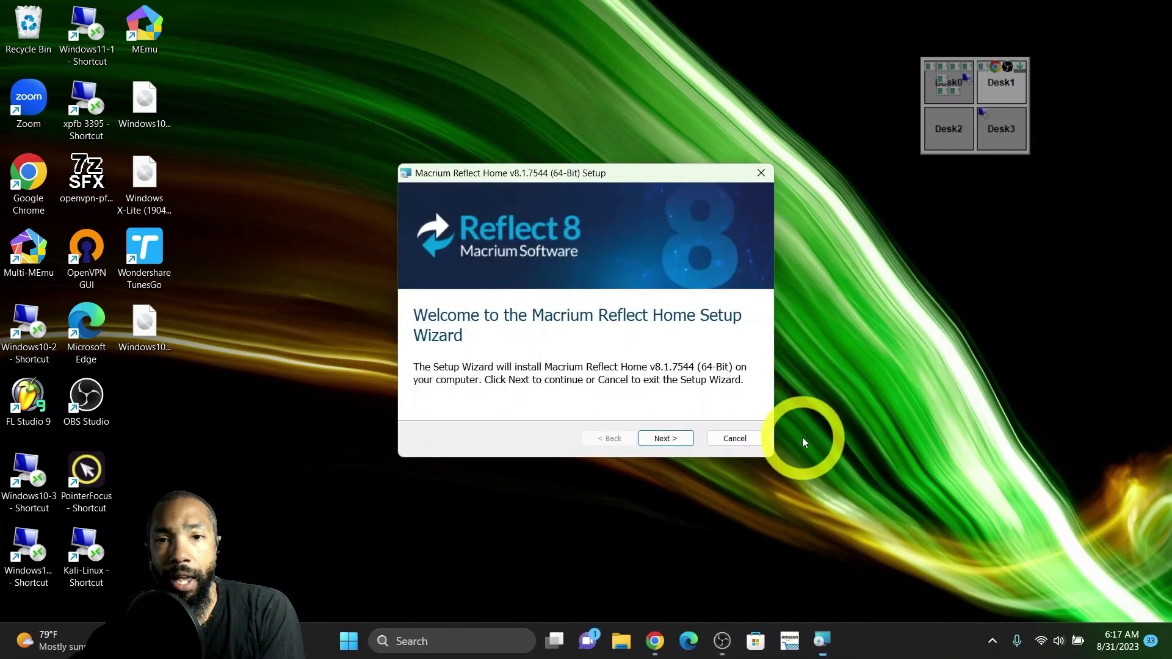
{"action": "left_click", "coordinate": [665, 438]}
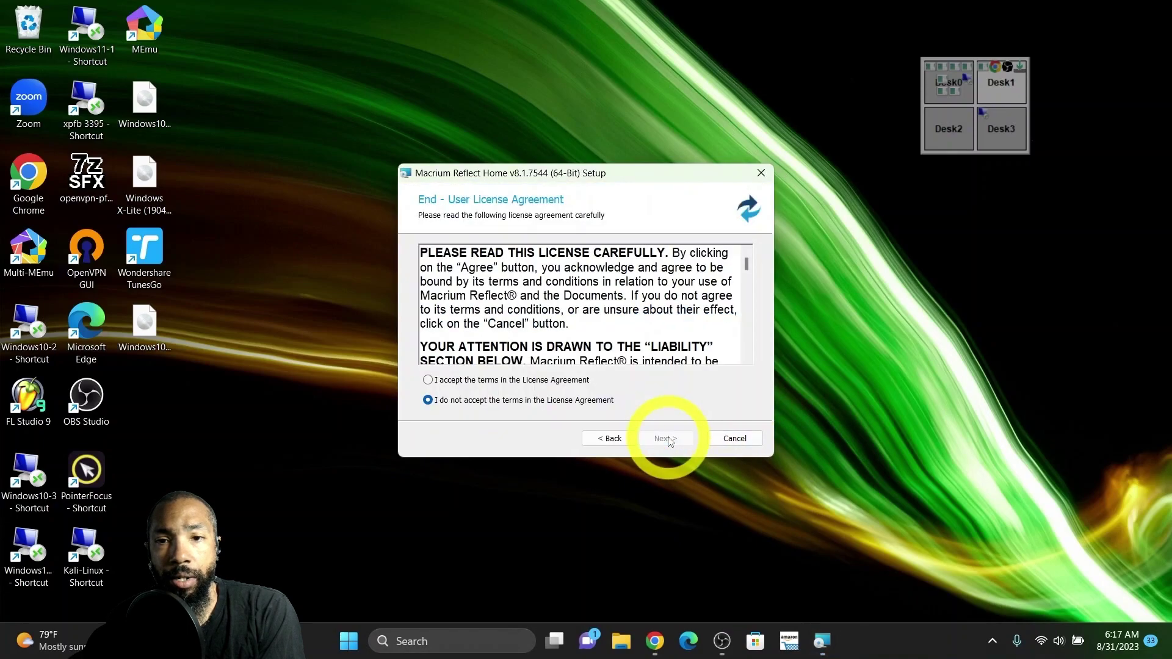
{"action": "left_click", "coordinate": [428, 380]}
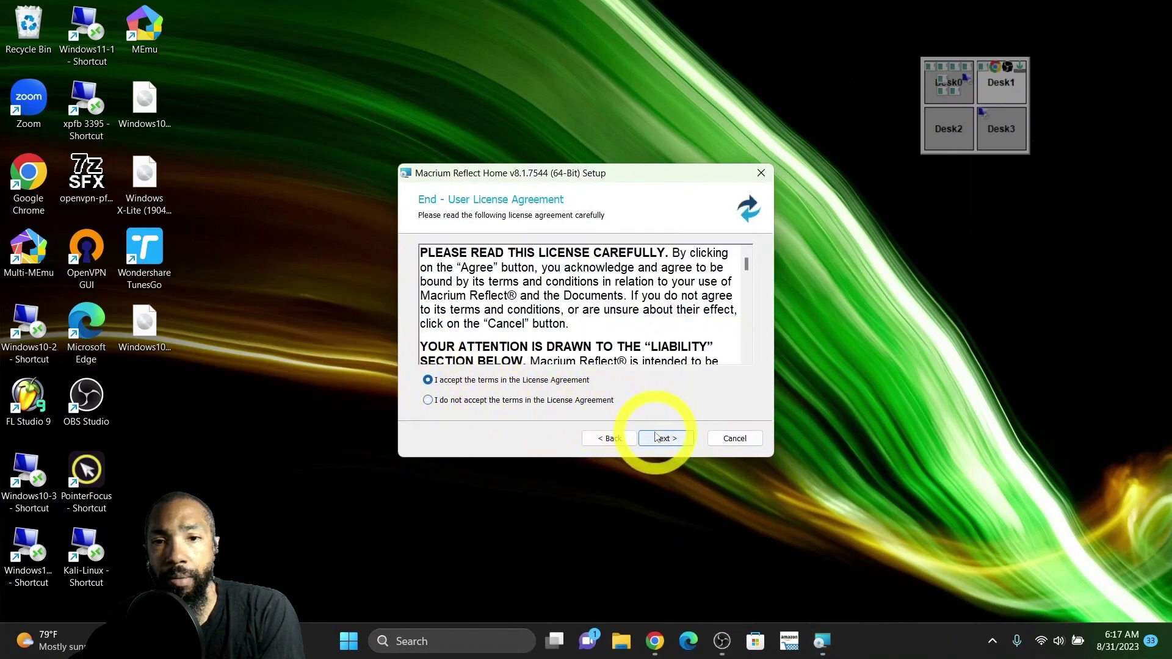
{"action": "left_click", "coordinate": [660, 439]}
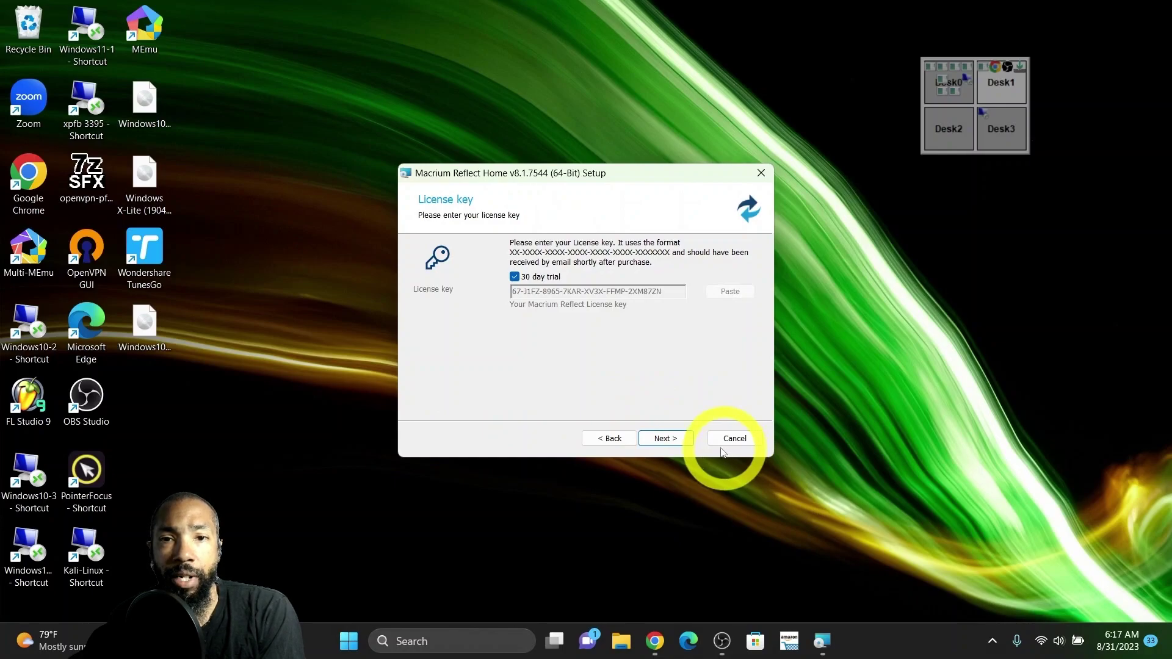
{"action": "left_click", "coordinate": [678, 446]}
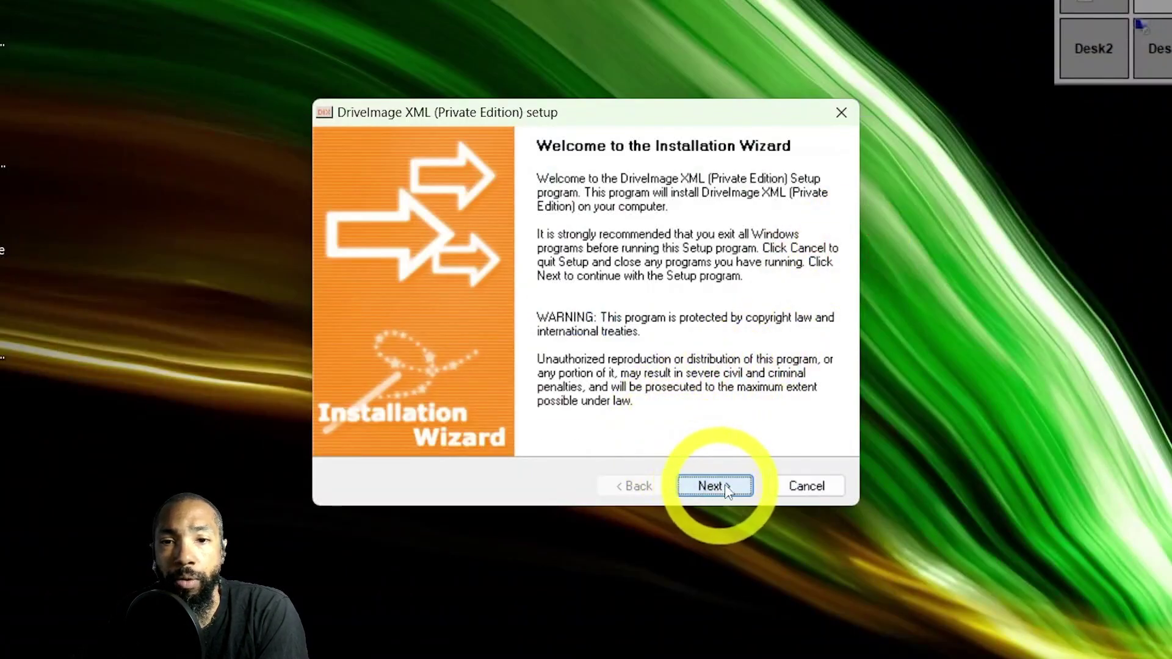
Install DriveImage XML with the licence accepted and the default folder, then finish setup
{"action": "left_click", "coordinate": [720, 486]}
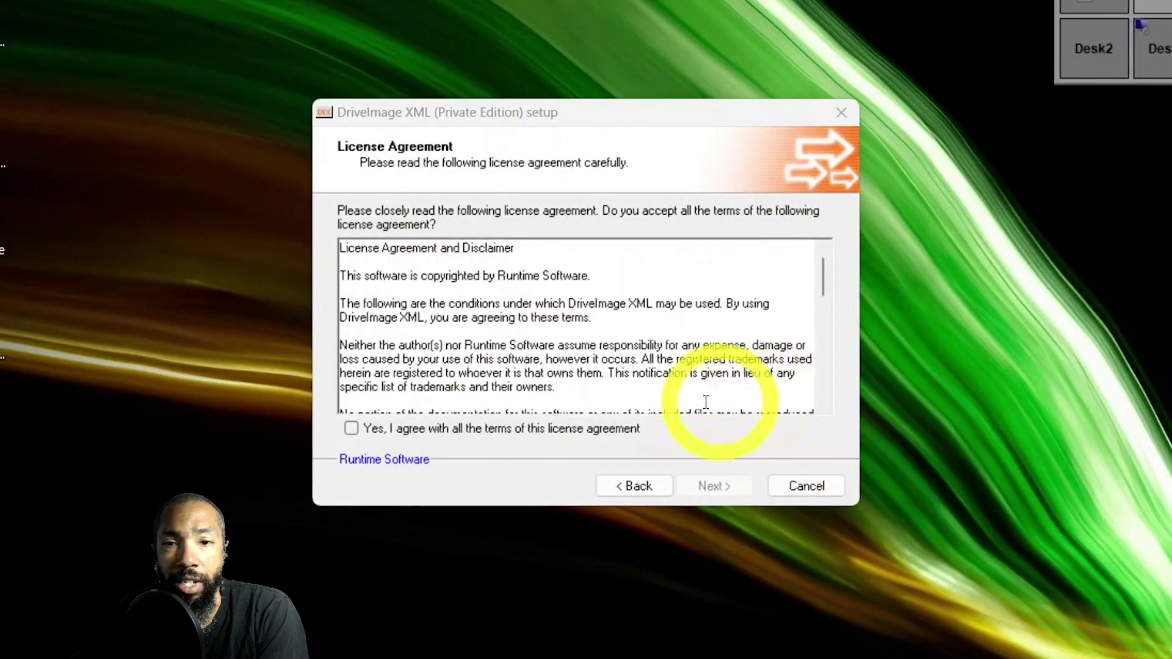
{"action": "left_click", "coordinate": [352, 428]}
{"action": "left_click", "coordinate": [711, 489]}
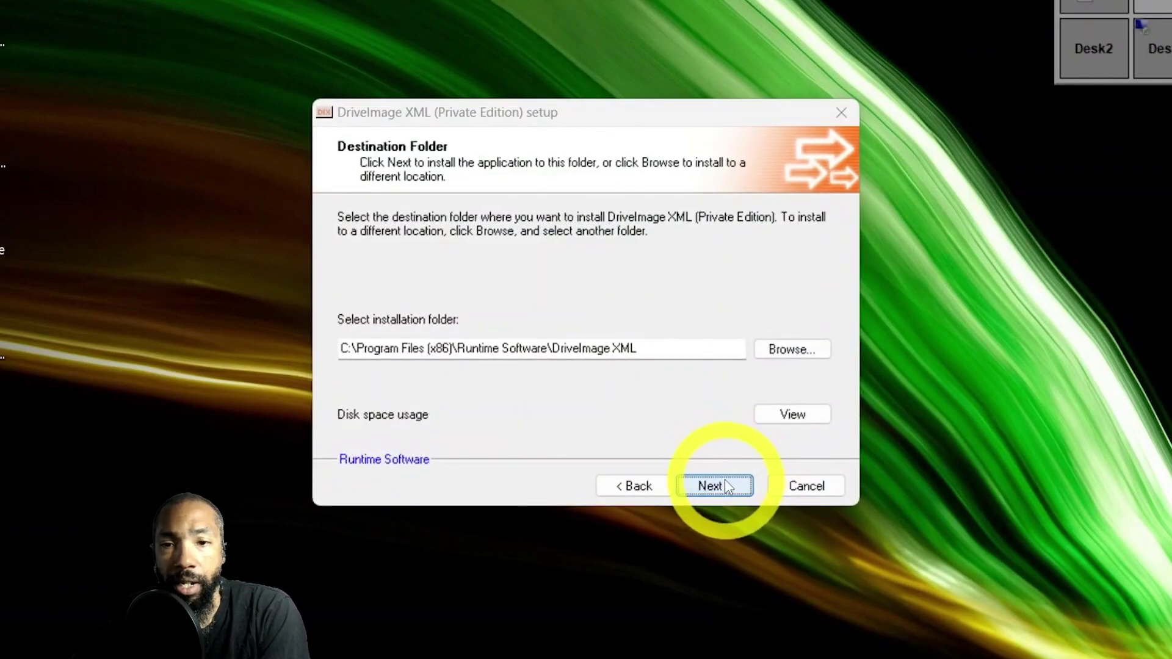
{"action": "left_click", "coordinate": [730, 487]}
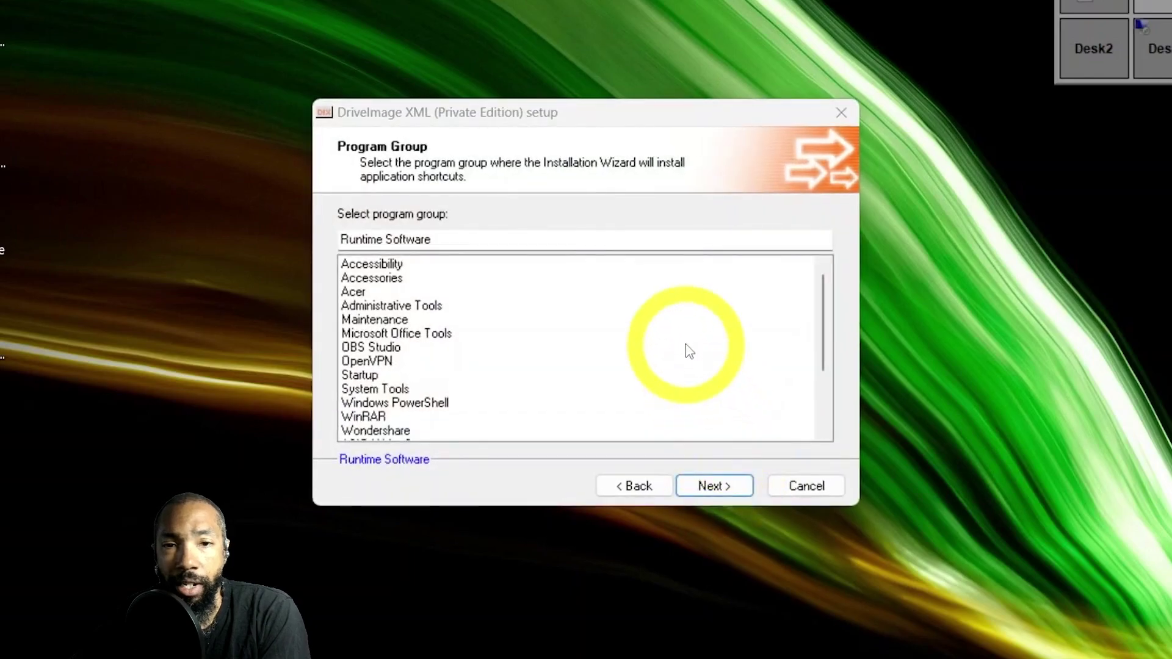
{"action": "left_click", "coordinate": [727, 488]}
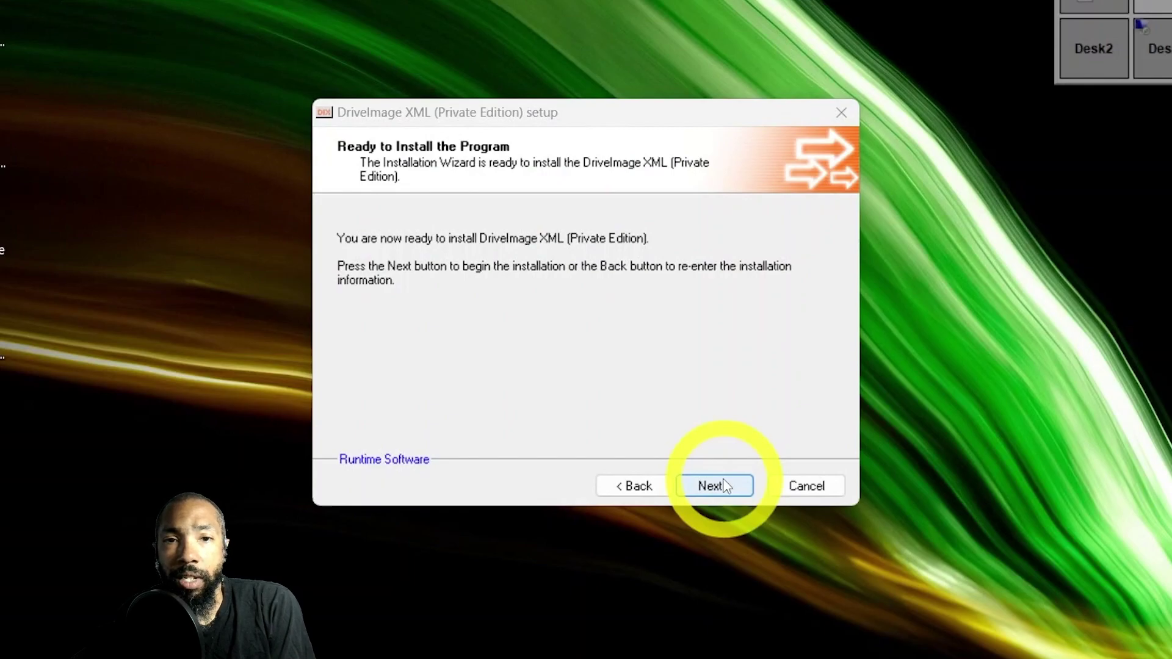
{"action": "left_click", "coordinate": [714, 486]}
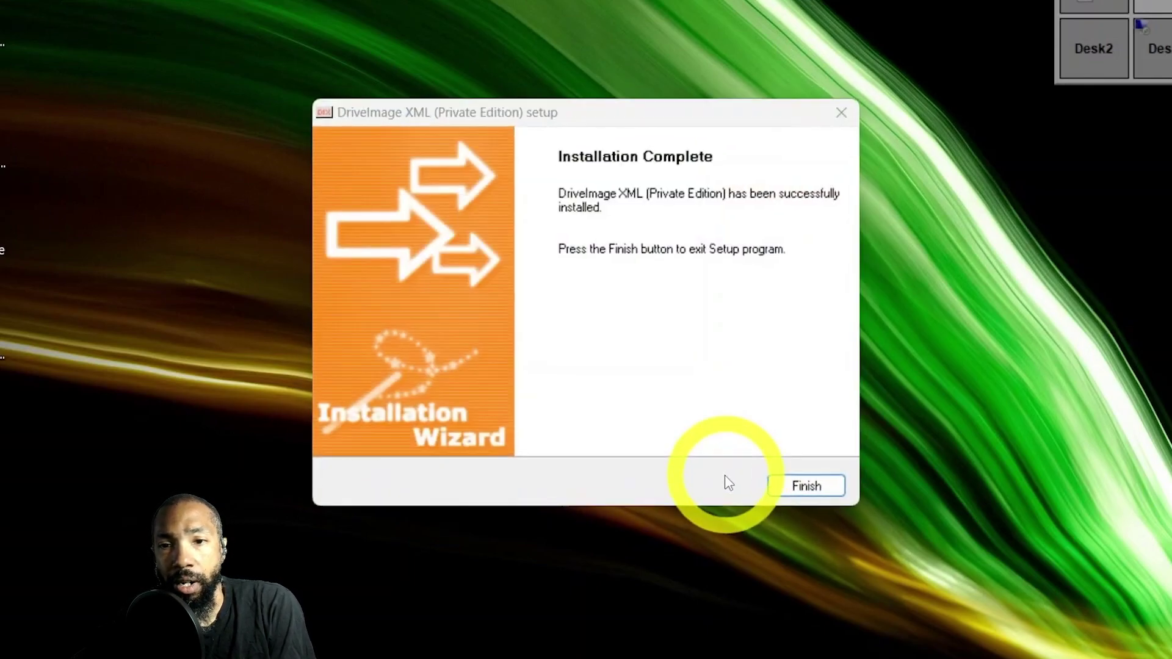
{"action": "left_click", "coordinate": [807, 489]}
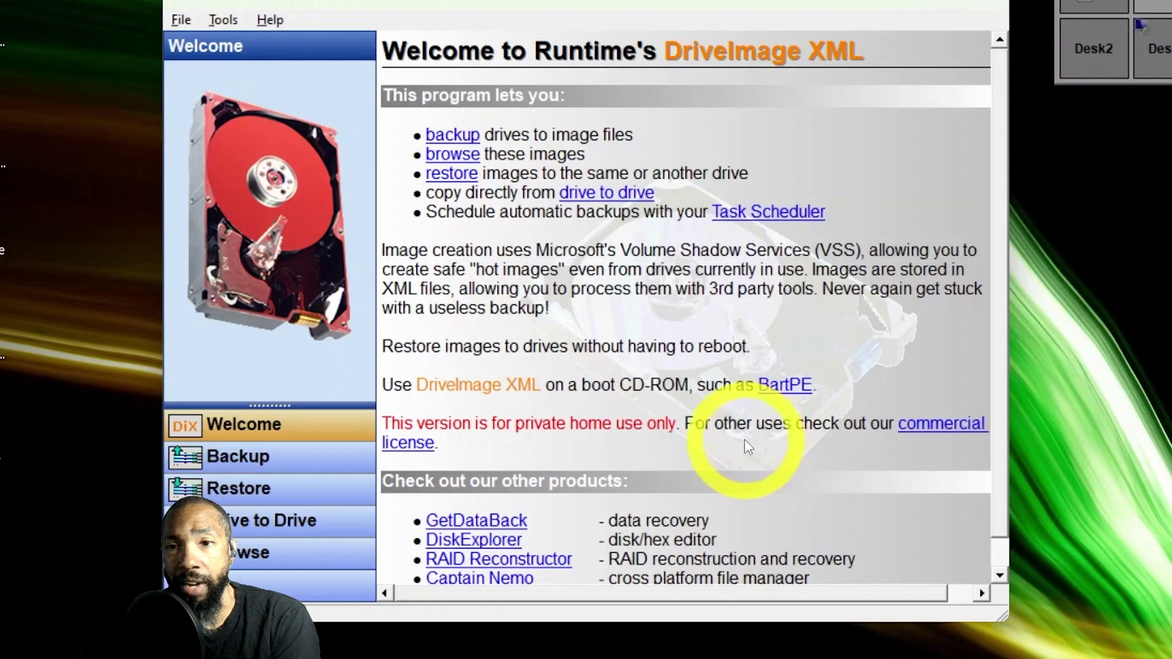
Visit DriveImage XML's Backup, Restore and Browse pages, cancel the file picker, return to Welcome
{"action": "left_click", "coordinate": [253, 458]}
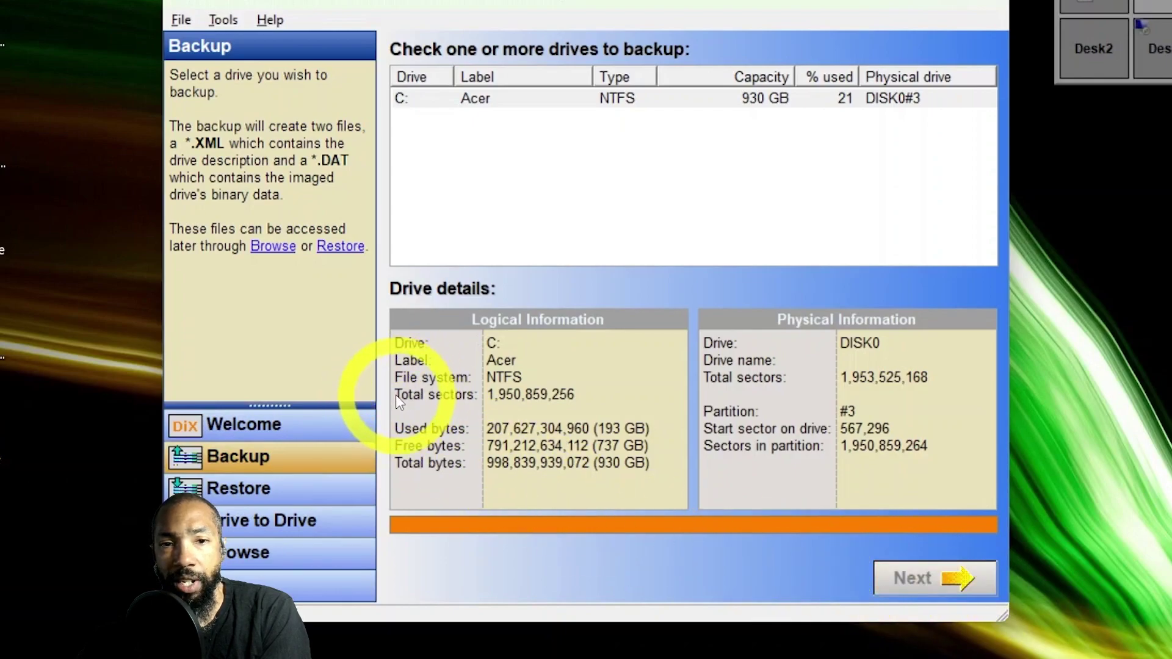
{"action": "left_click", "coordinate": [318, 480]}
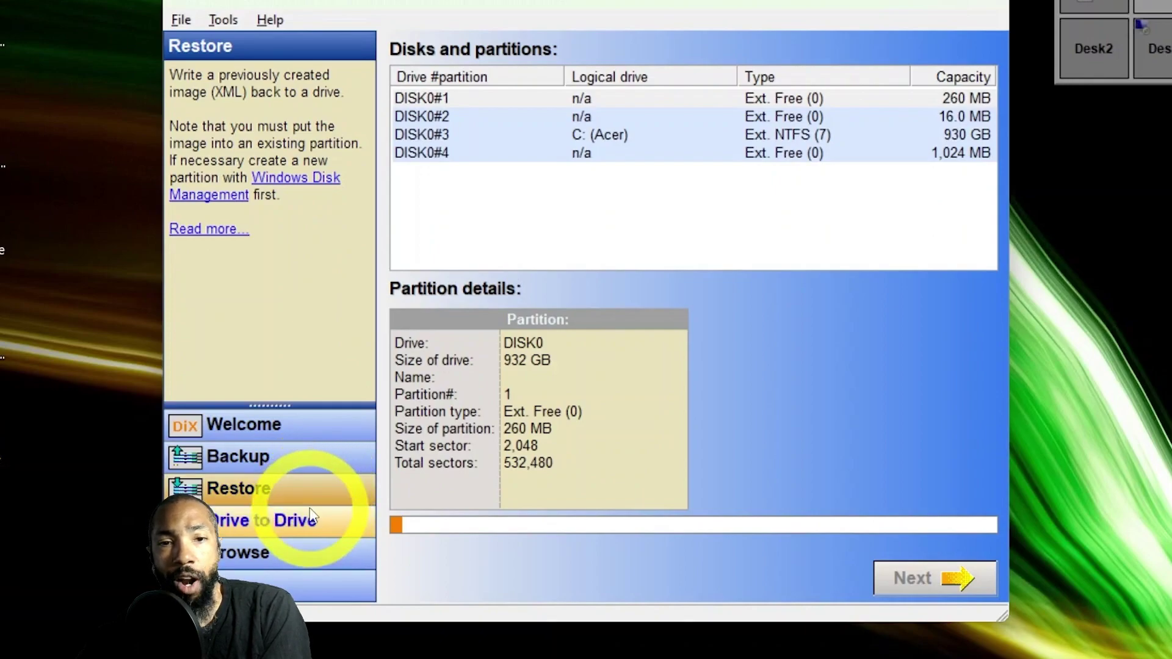
{"action": "left_click", "coordinate": [302, 549]}
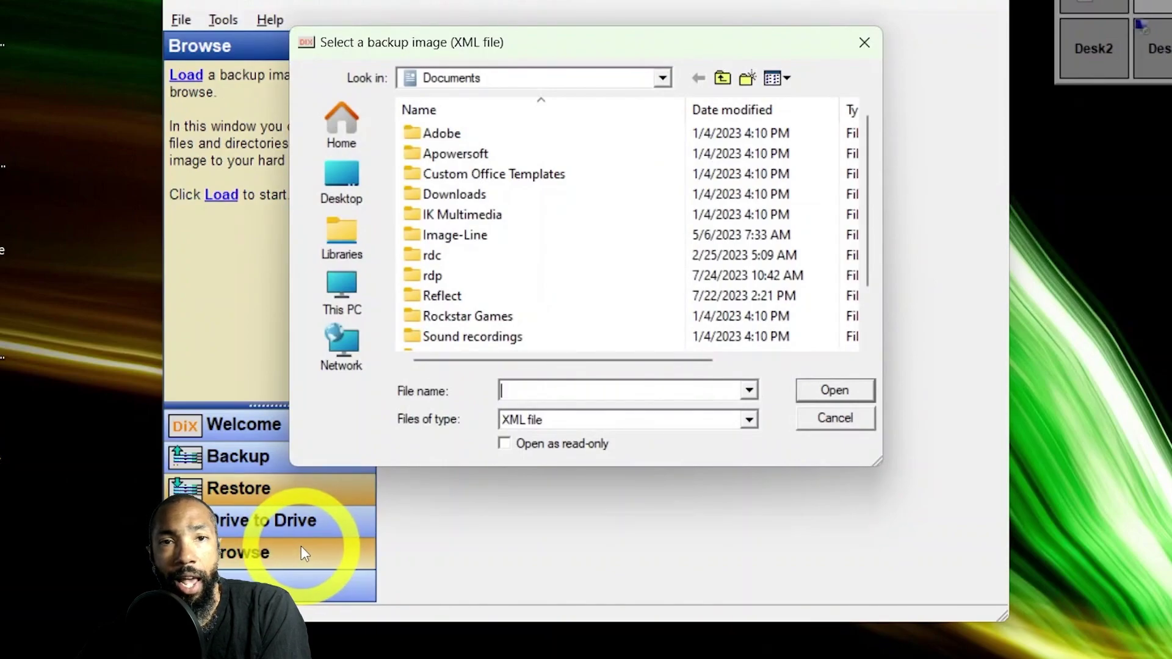
{"action": "left_click", "coordinate": [835, 419]}
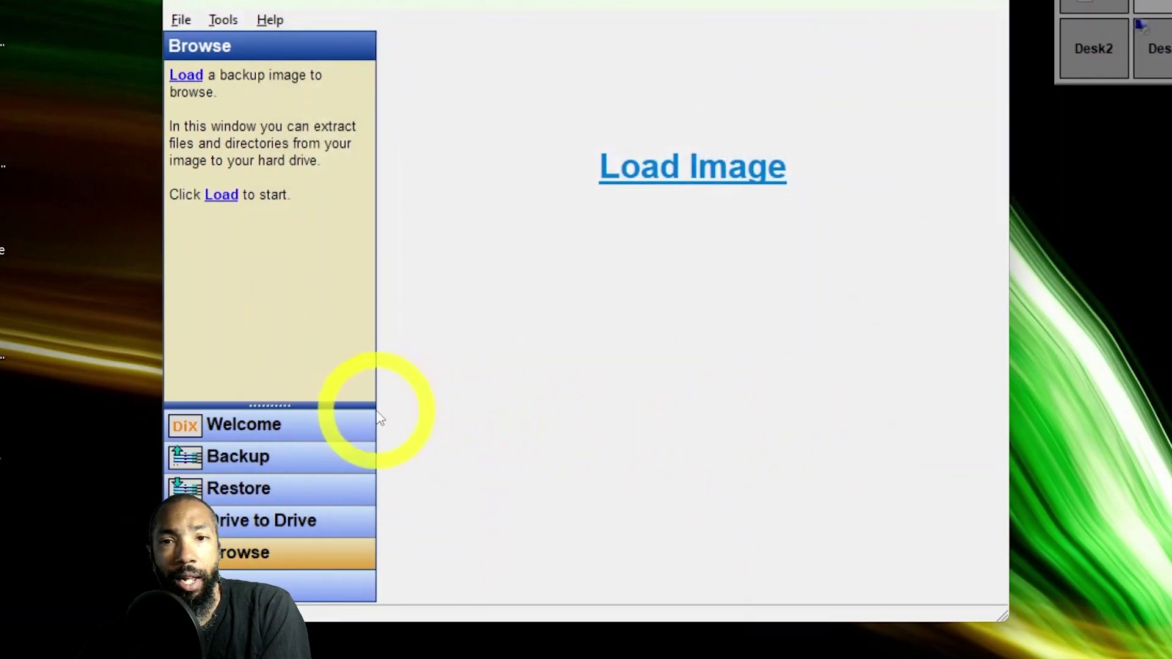
{"action": "left_click", "coordinate": [334, 422]}
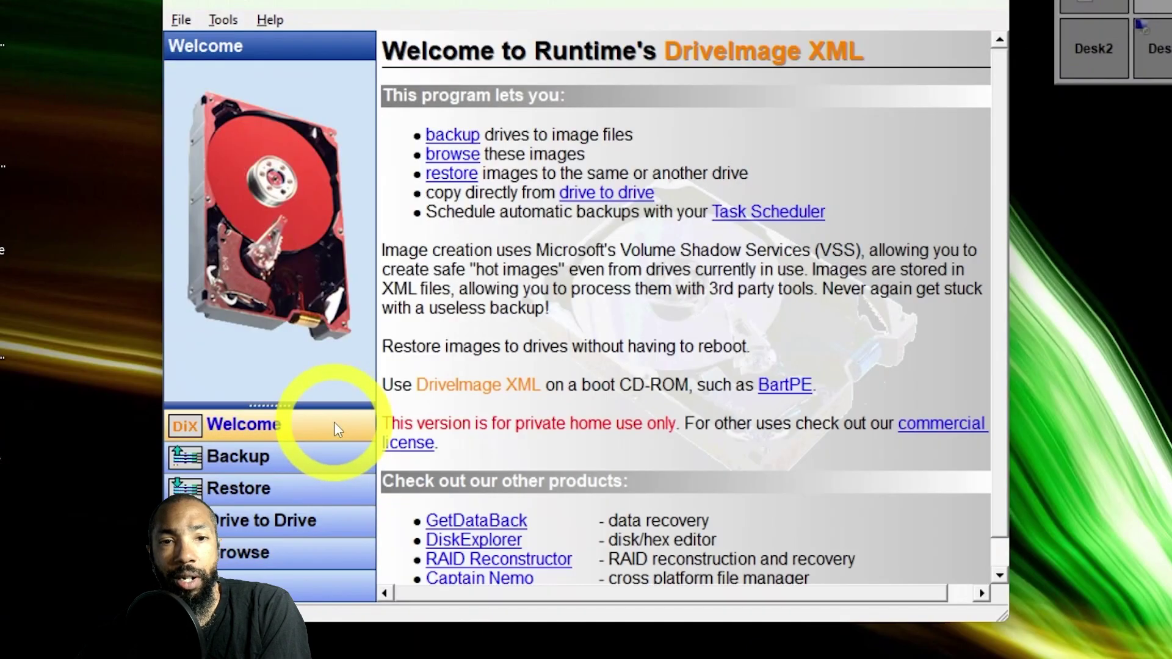
Check DriveImage XML's version in Help > About, then return to the Backup page showing drive C: details
{"action": "left_click", "coordinate": [215, 22]}
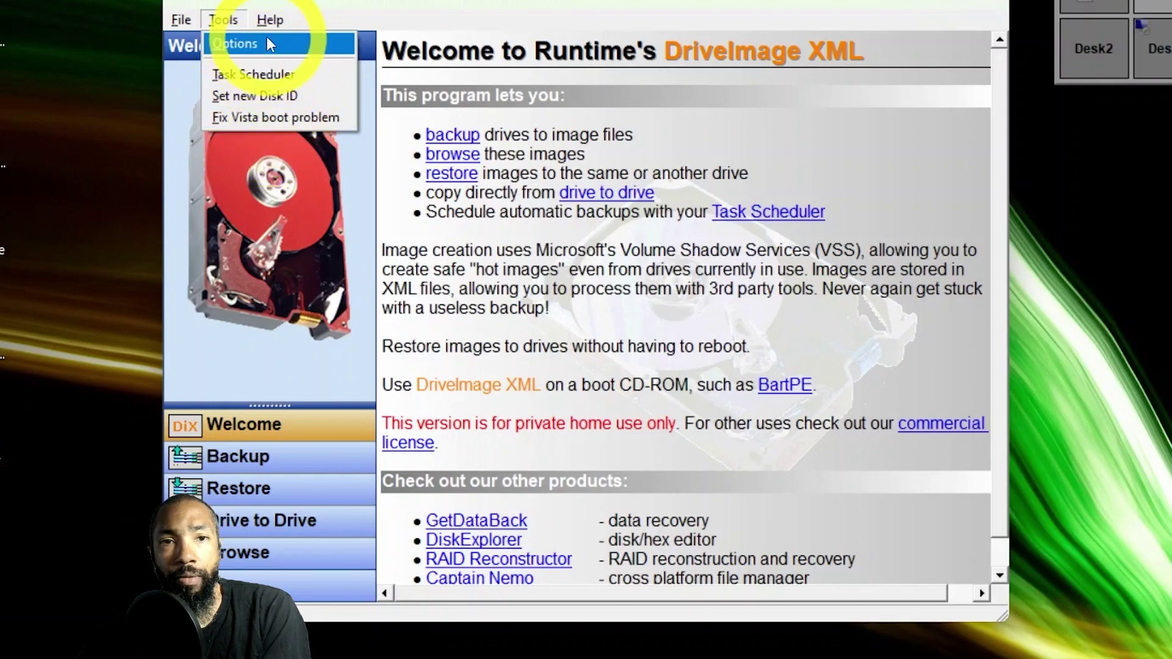
{"action": "mouse_move", "coordinate": [270, 19]}
{"action": "left_click", "coordinate": [274, 89]}
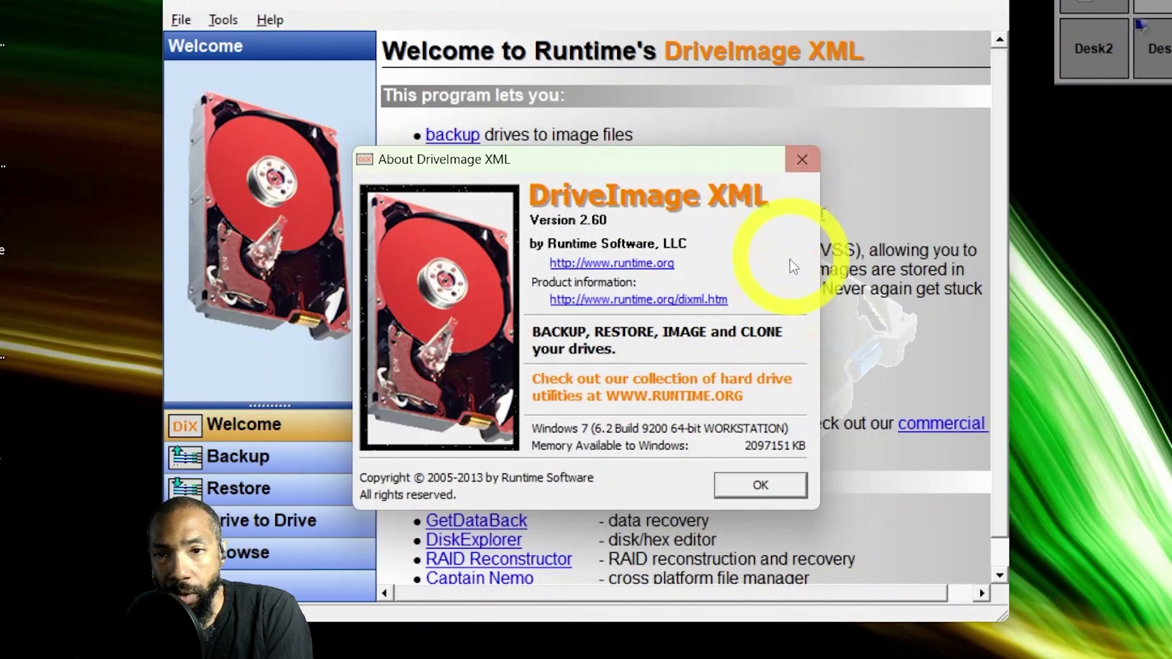
{"action": "left_click", "coordinate": [760, 485]}
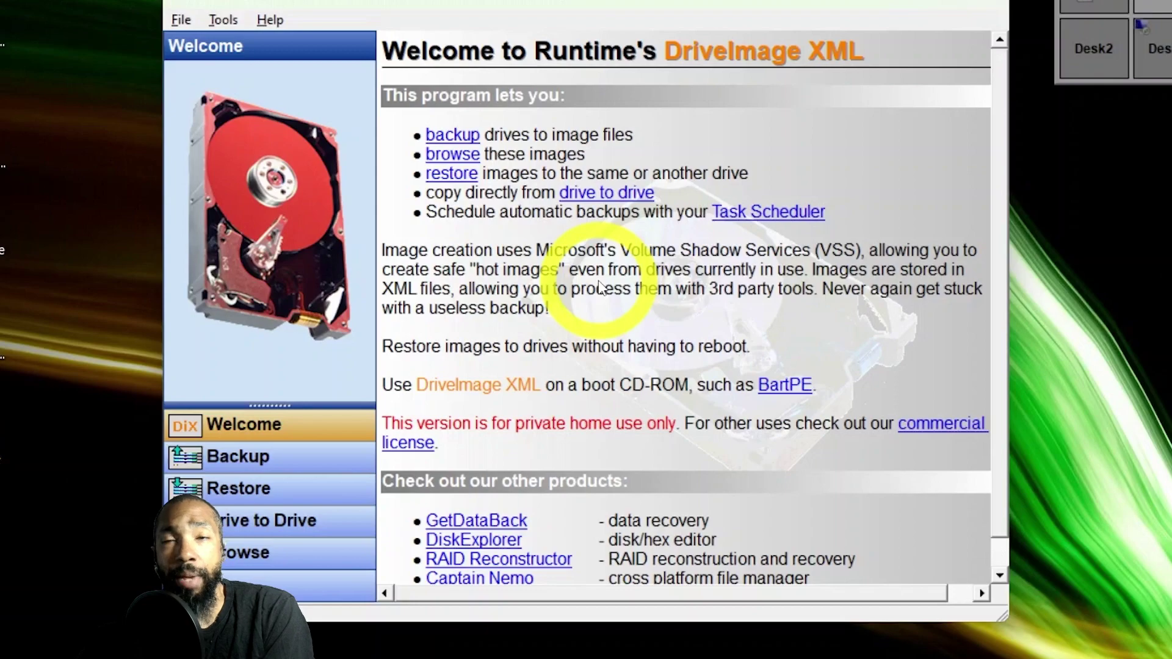
{"action": "left_click", "coordinate": [455, 136]}
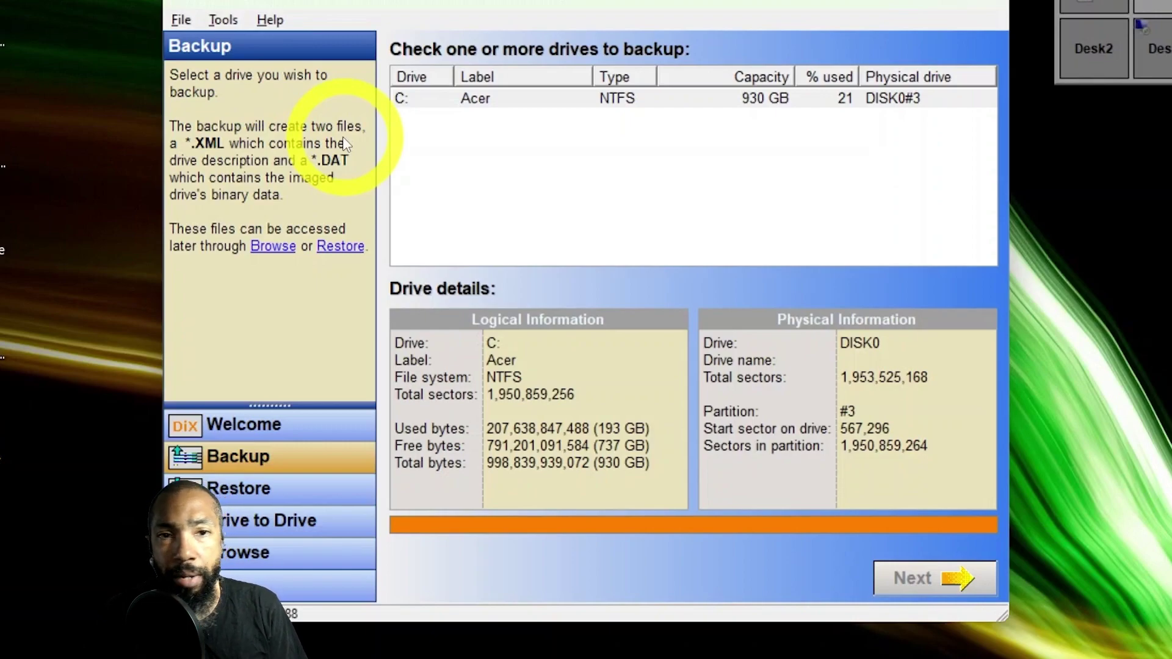
{"action": "left_click", "coordinate": [588, 101]}
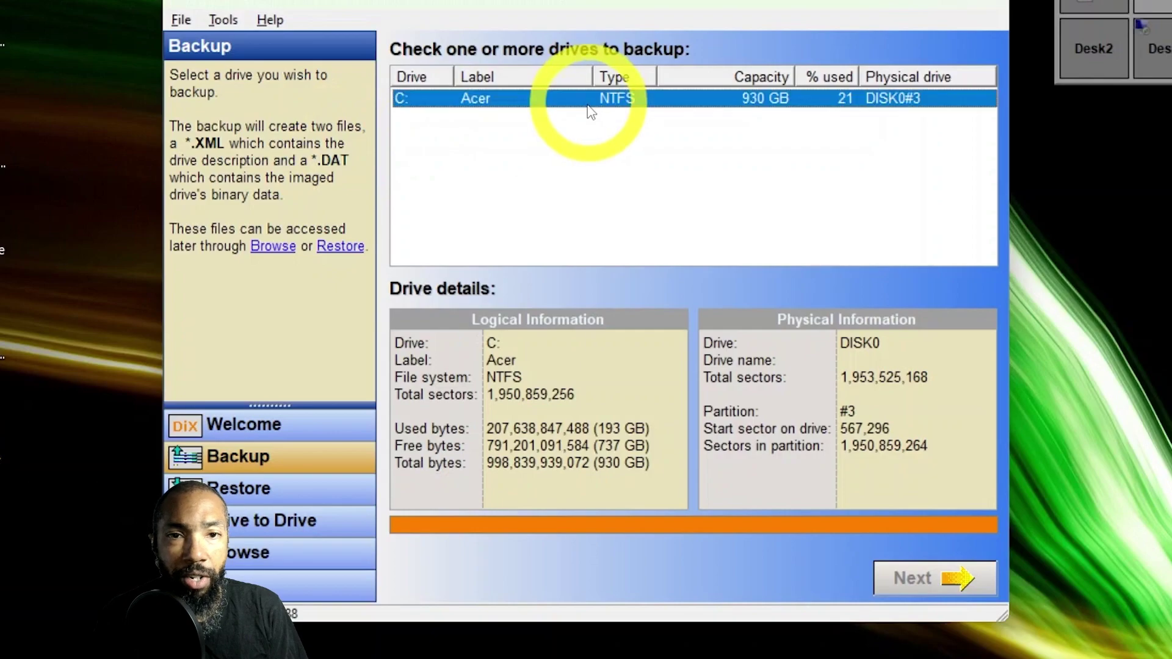
{"action": "left_click", "coordinate": [942, 585]}
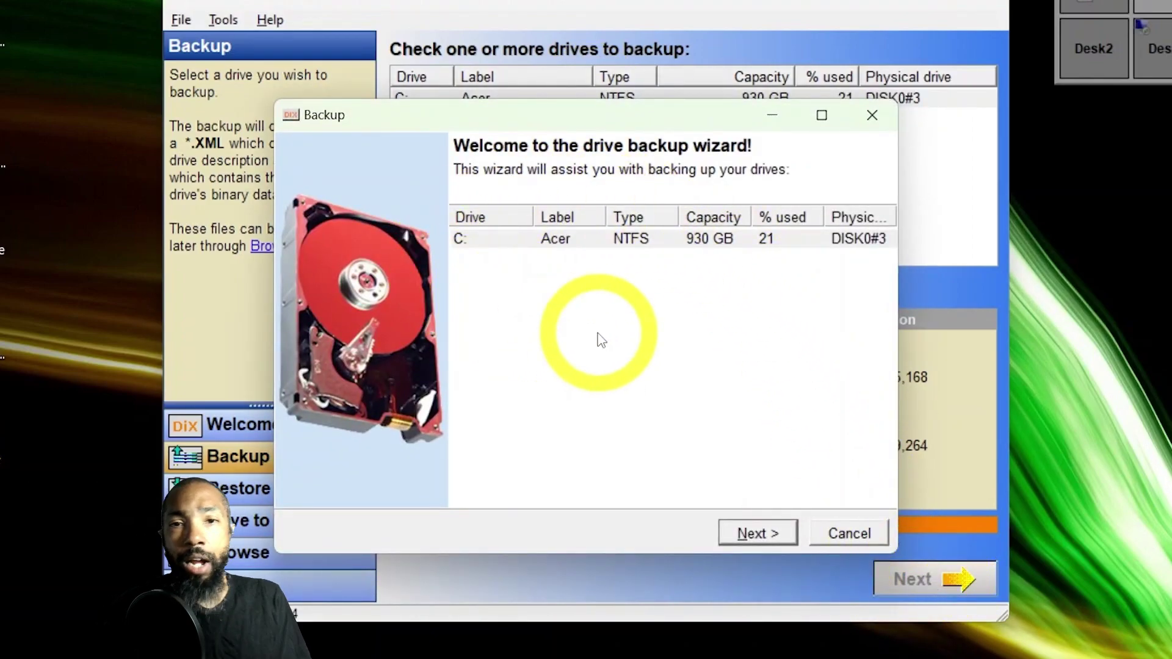
{"action": "left_click", "coordinate": [786, 541]}
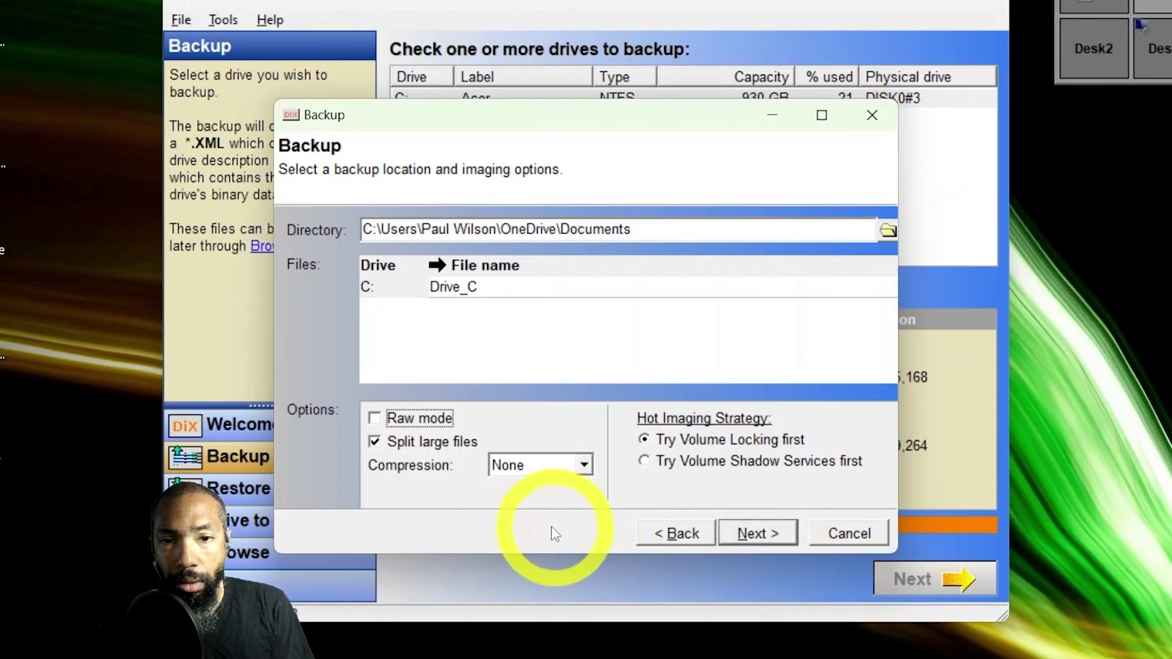
{"action": "left_click", "coordinate": [858, 536]}
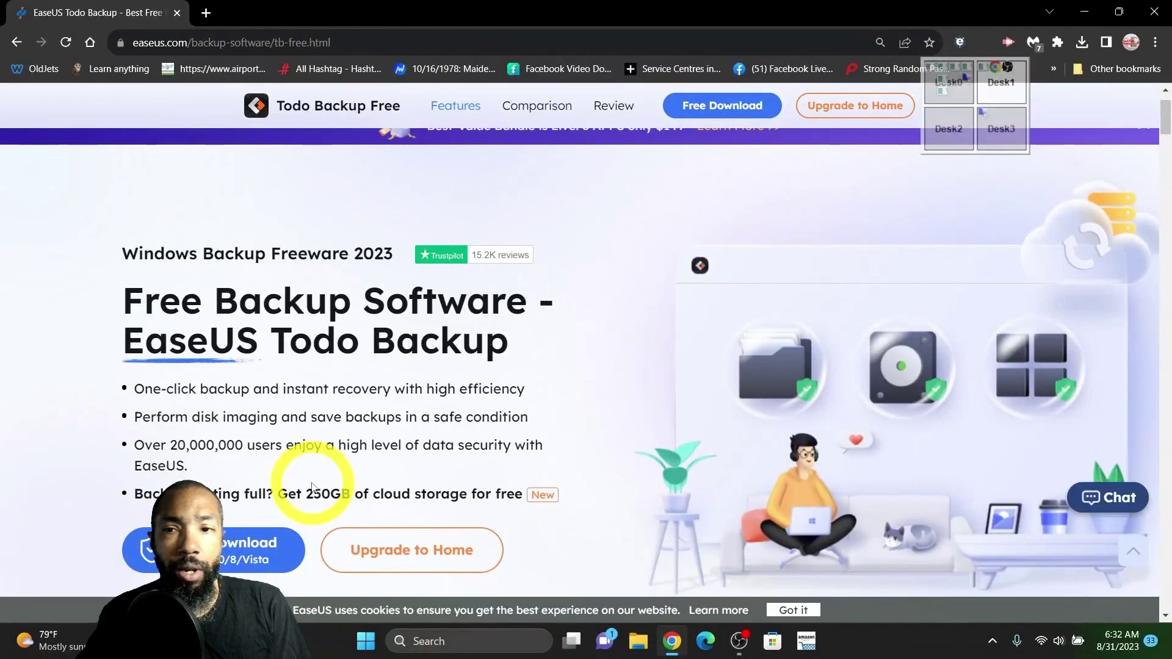
Download the EaseUS Todo Backup Free installer through the Limited Time Deal popup and run it
{"action": "scroll", "coordinate": [312, 487], "scroll_direction": "down", "scroll_amount": 1}
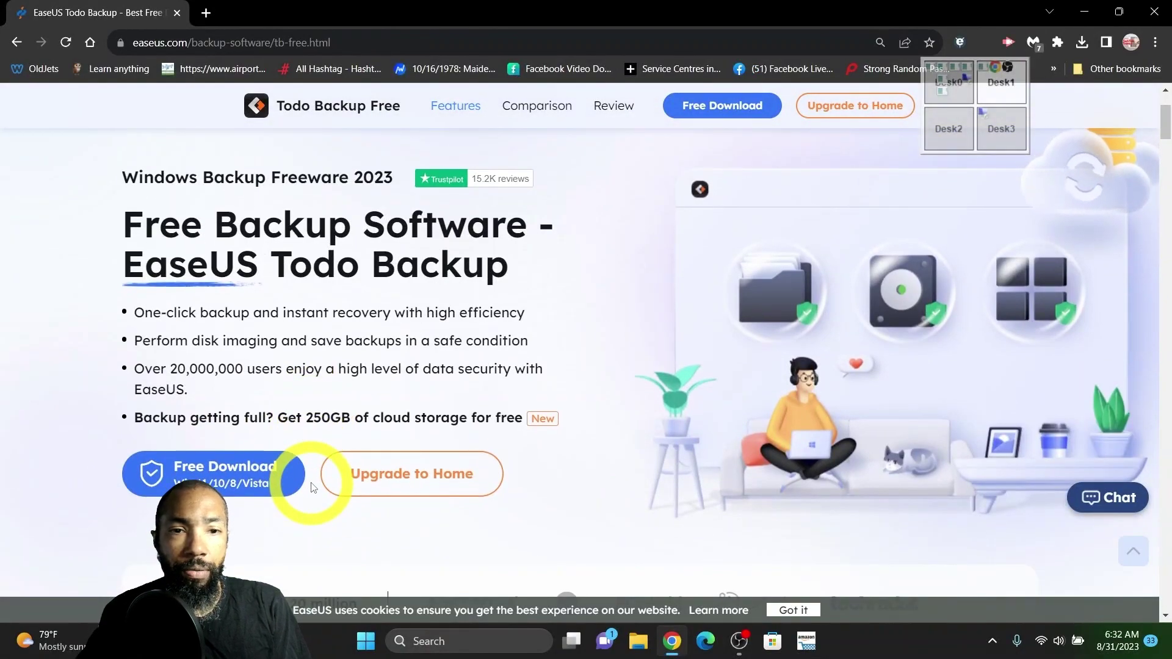
{"action": "left_click", "coordinate": [227, 475]}
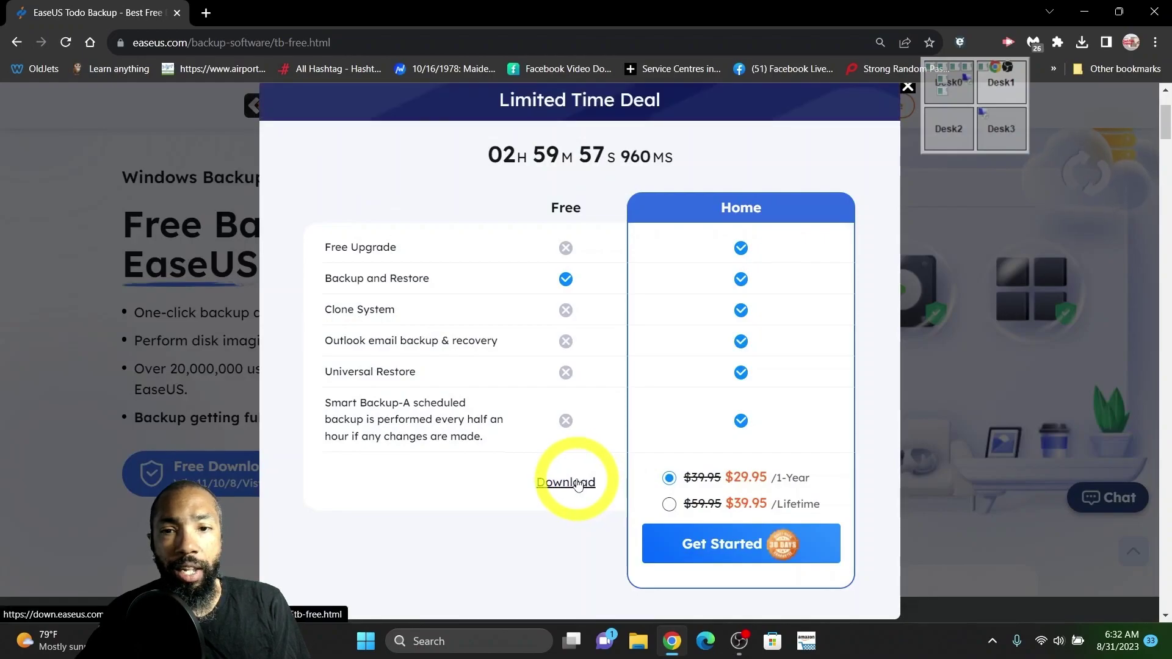
{"action": "scroll", "coordinate": [488, 440], "scroll_direction": "down", "scroll_amount": 2}
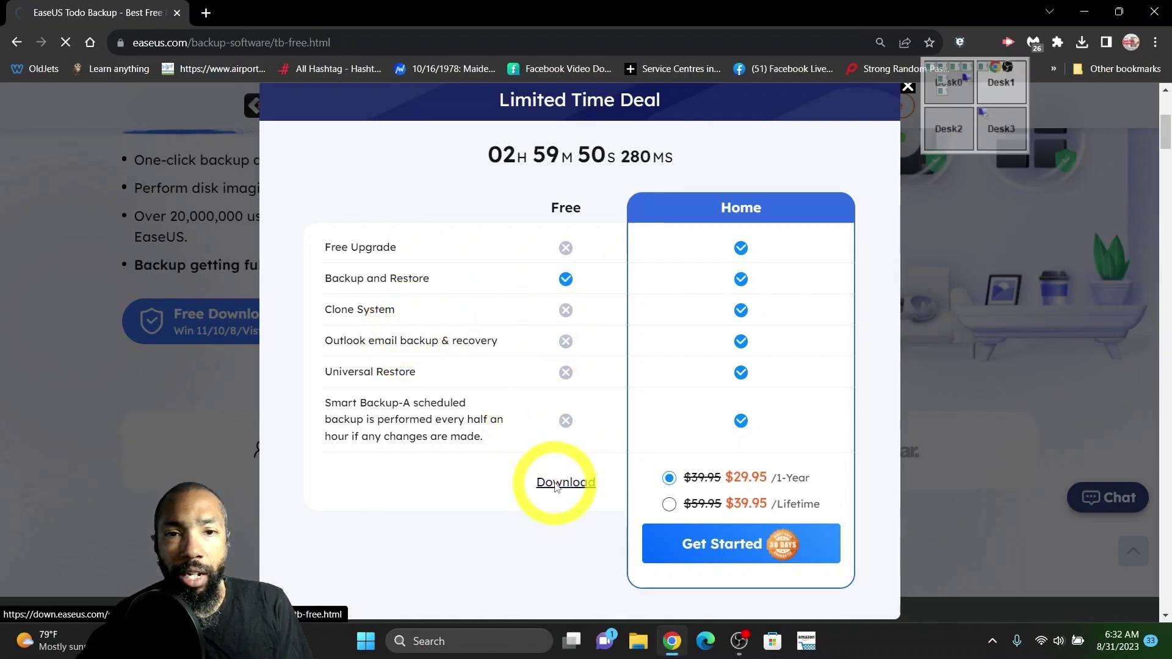
{"action": "left_click", "coordinate": [555, 488]}
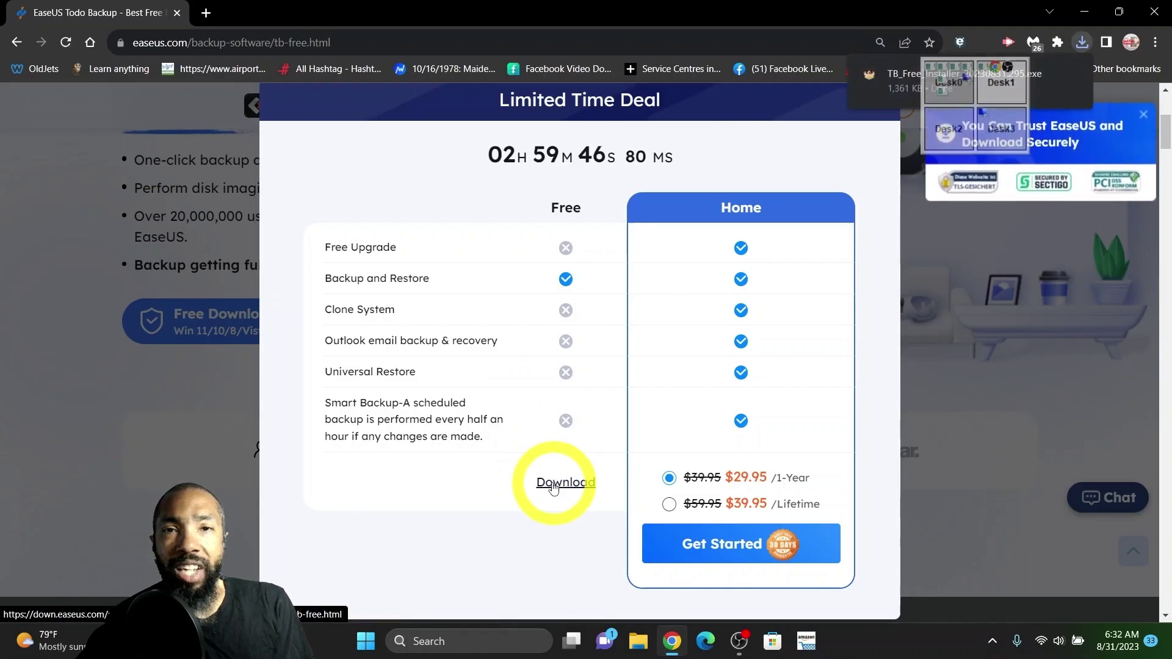
{"action": "left_click", "coordinate": [908, 83]}
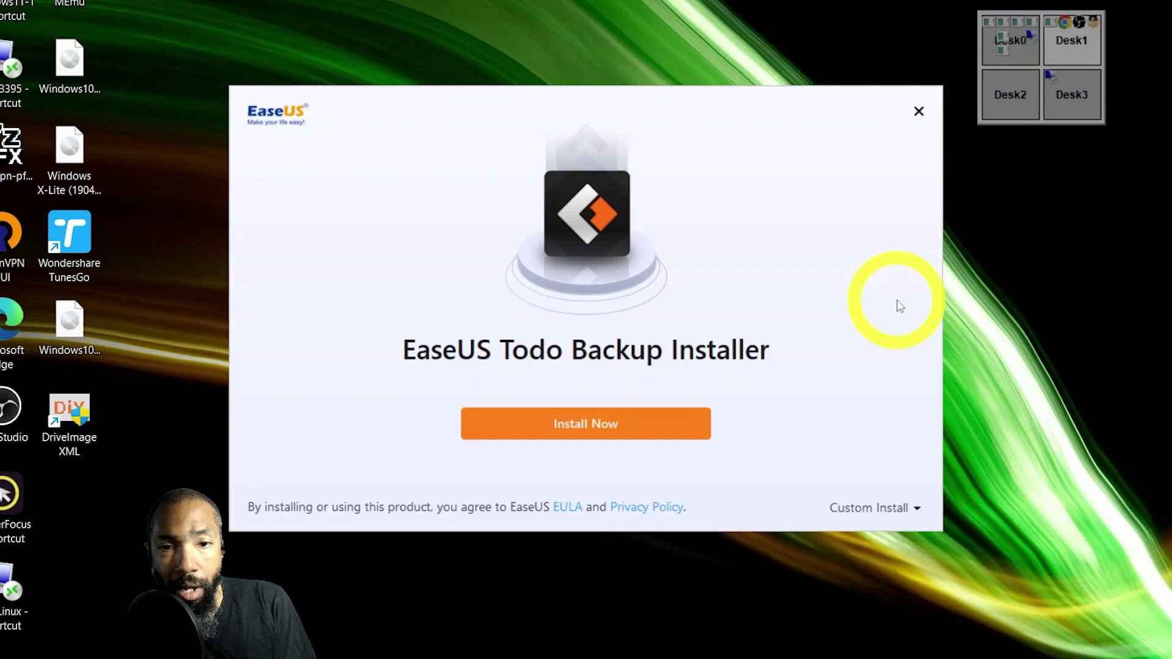
Install EaseUS Todo Backup using the Install Free option, then start it with Start Now
{"action": "left_click", "coordinate": [573, 425]}
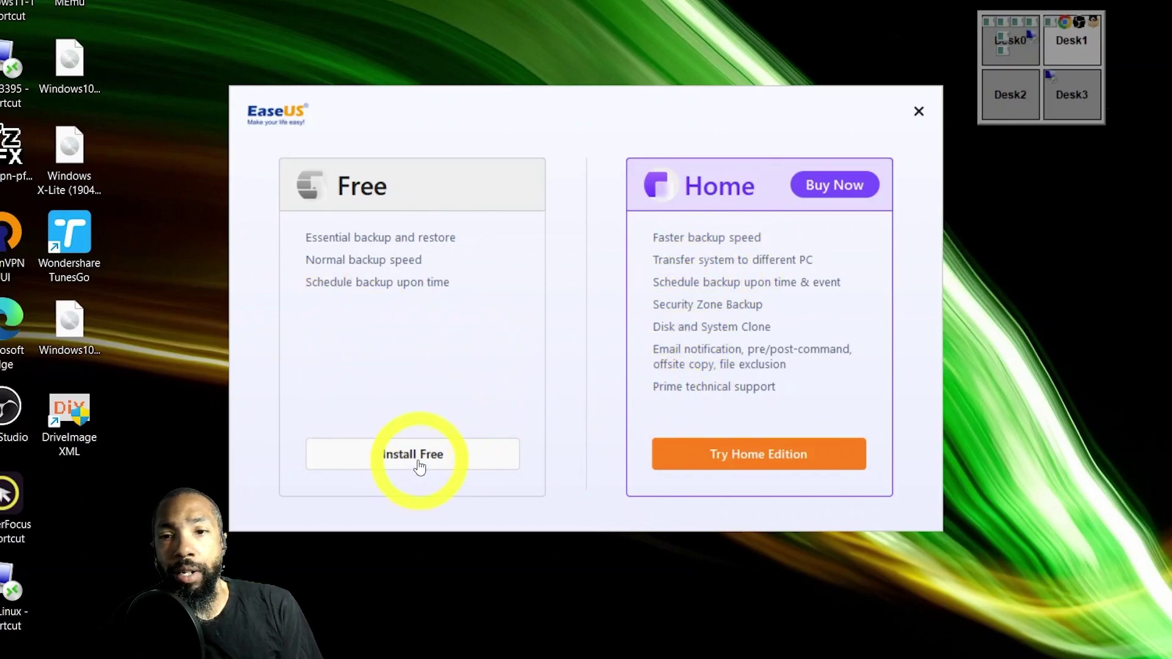
{"action": "left_click", "coordinate": [419, 463]}
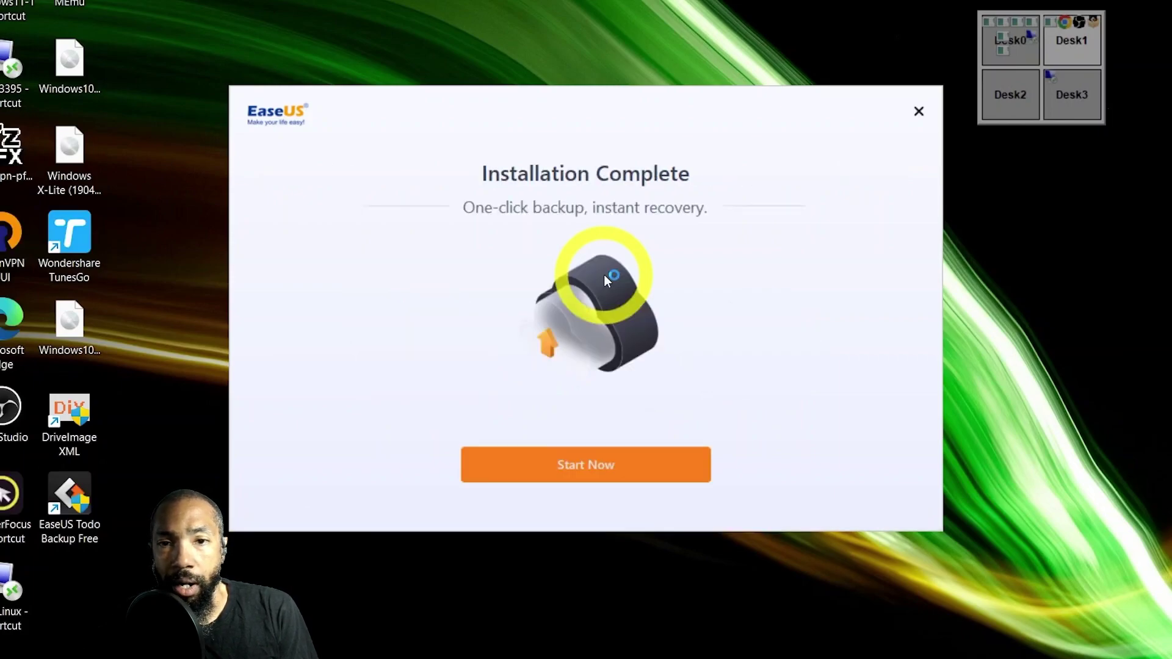
{"action": "left_click", "coordinate": [596, 475]}
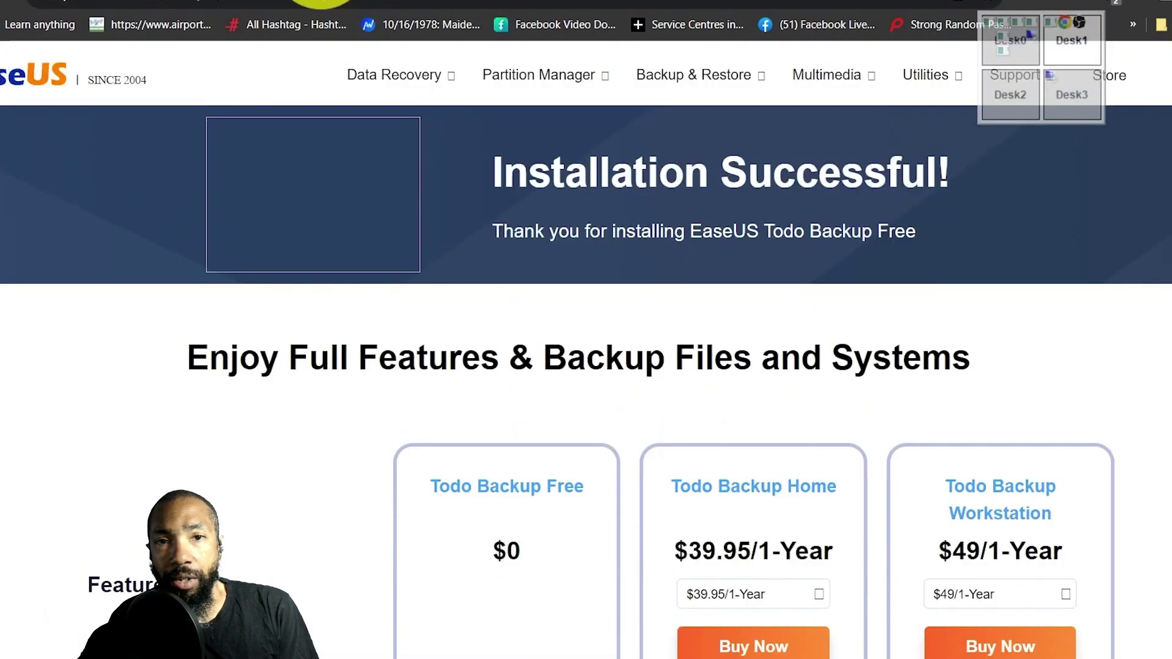
Close the Chrome window showing the Installation Successful page with Alt+F4
{"action": "key", "text": "alt+F4"}
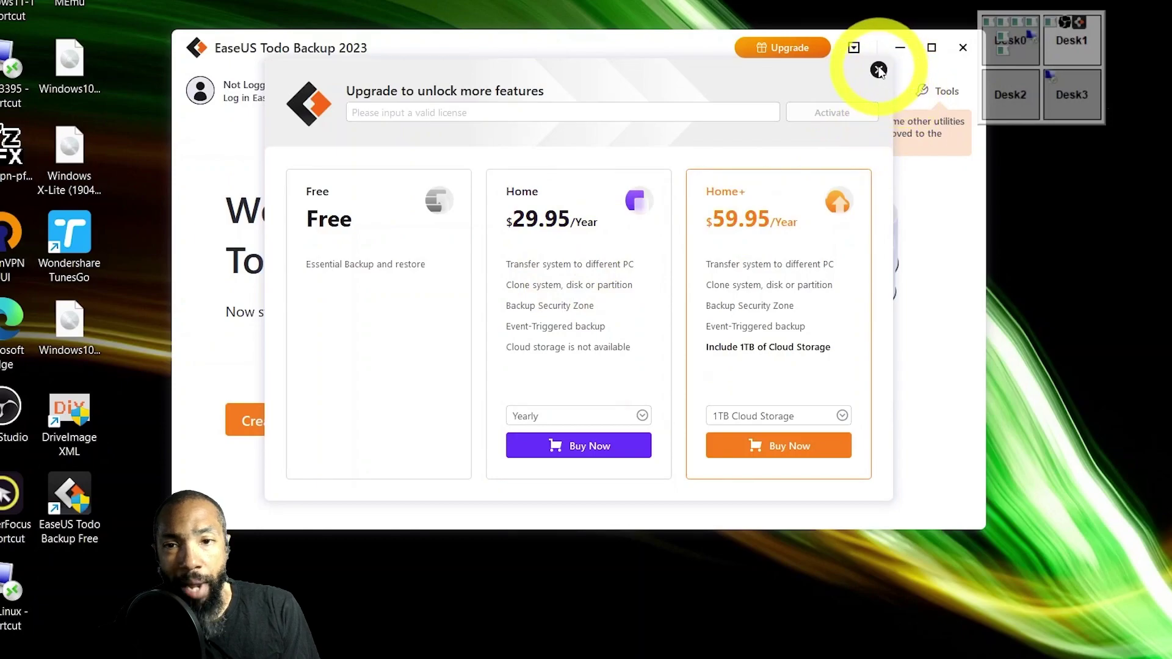
{"action": "left_click", "coordinate": [878, 69]}
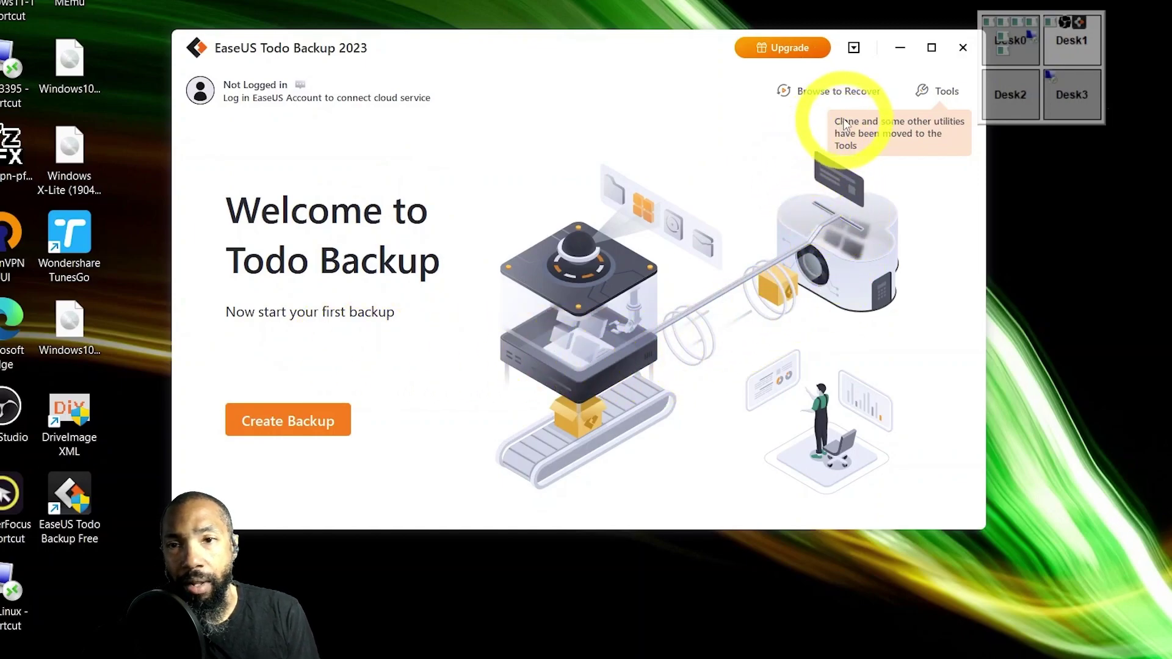
{"action": "left_click", "coordinate": [933, 92]}
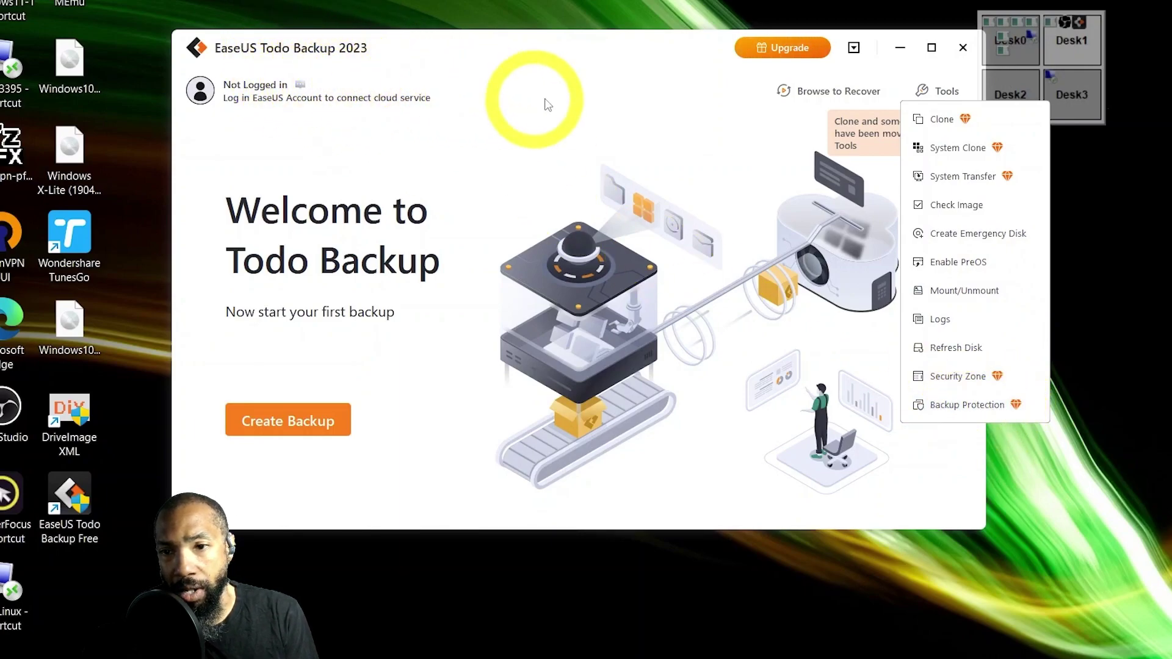
{"action": "left_click", "coordinate": [854, 51]}
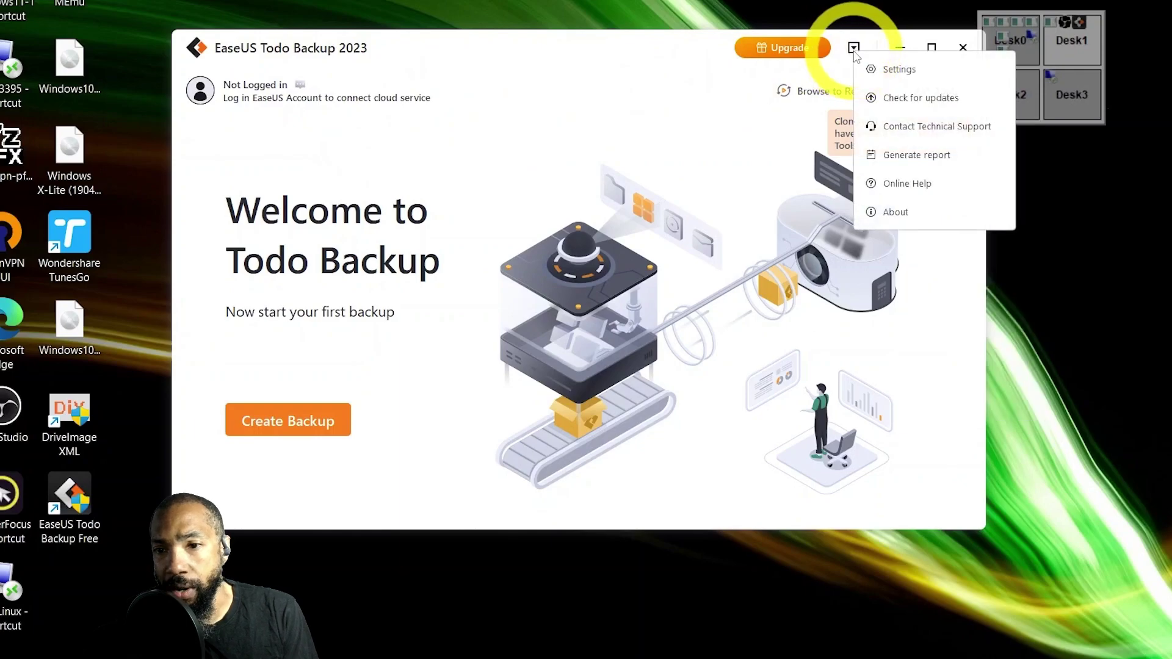
{"action": "left_click", "coordinate": [899, 71]}
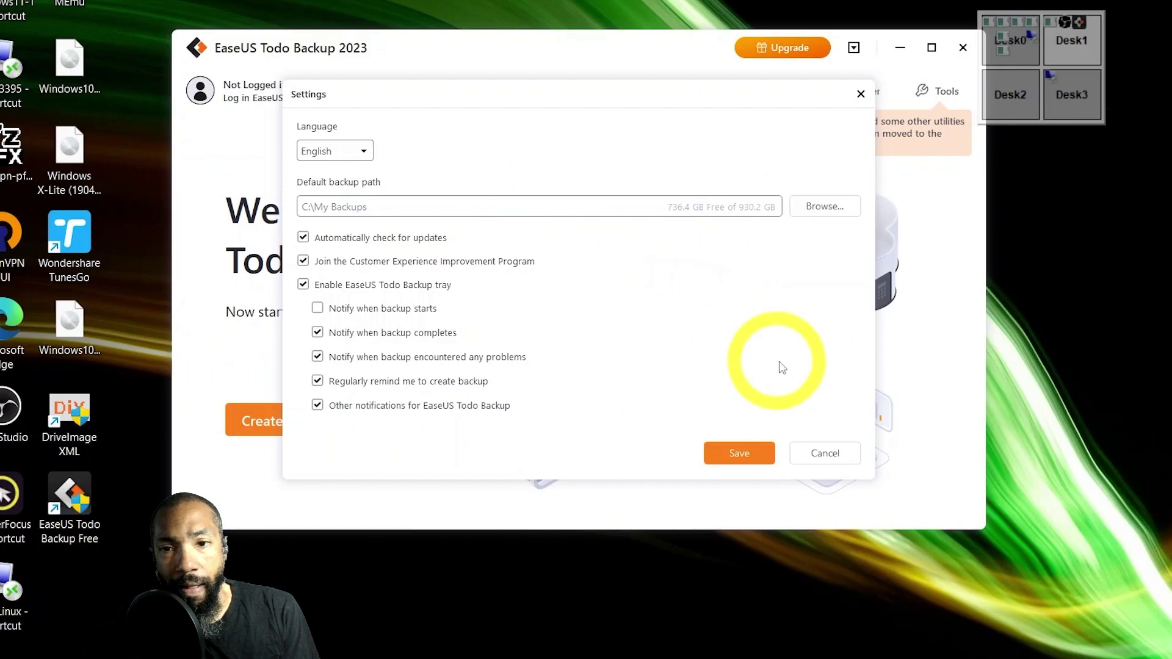
{"action": "left_click", "coordinate": [842, 458]}
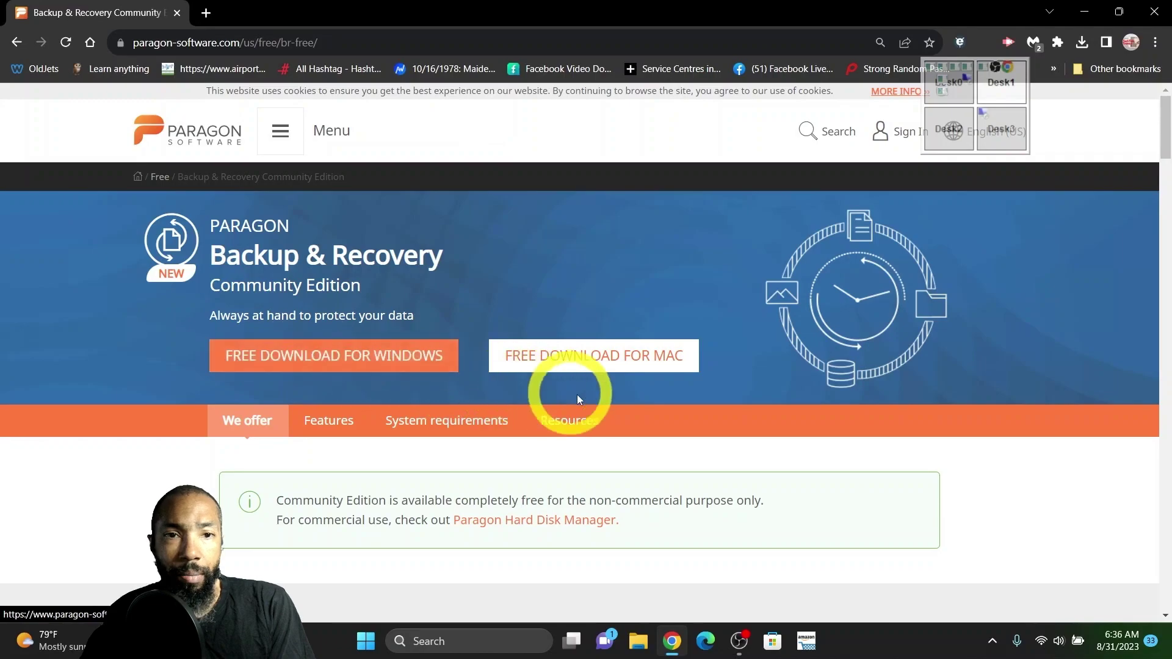
Download the 64bit Paragon Backup & Recovery CE installer, run it, and minimize Chrome
{"action": "scroll", "coordinate": [580, 397], "scroll_direction": "down", "scroll_amount": 1}
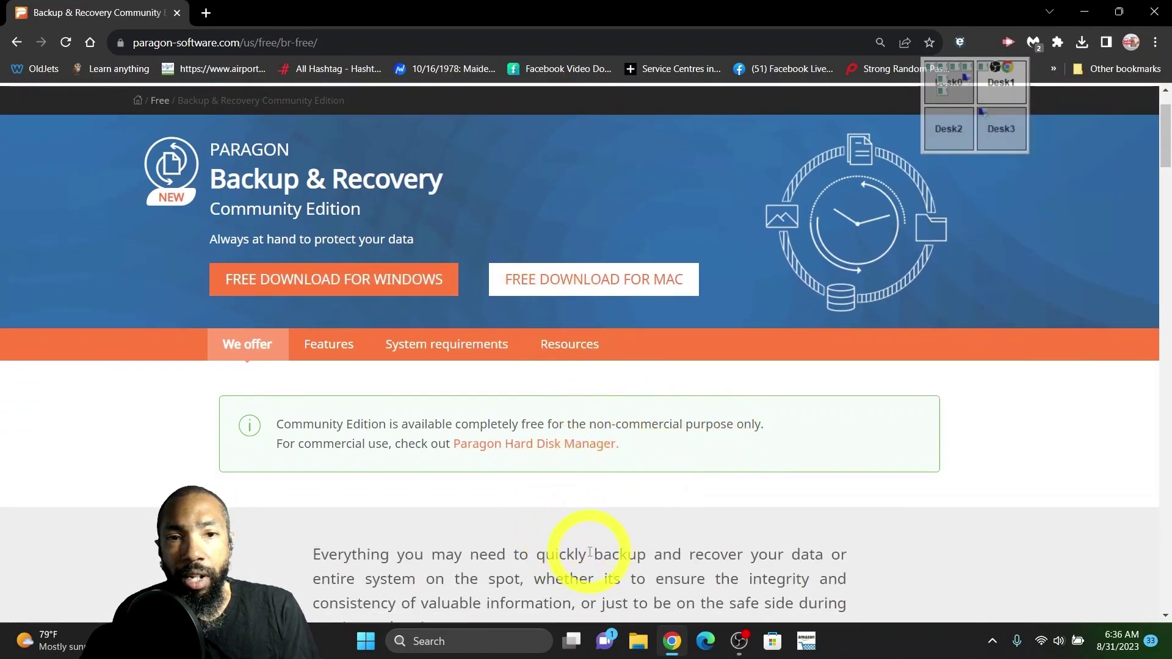
{"action": "left_click", "coordinate": [299, 279]}
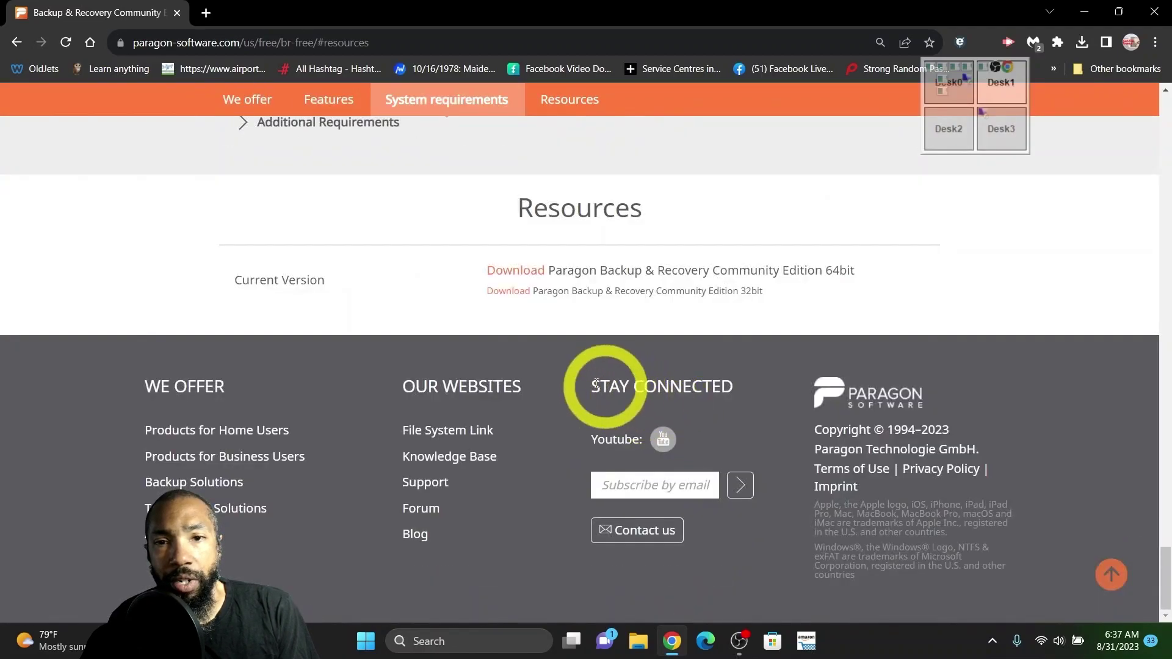
{"action": "left_click", "coordinate": [521, 276]}
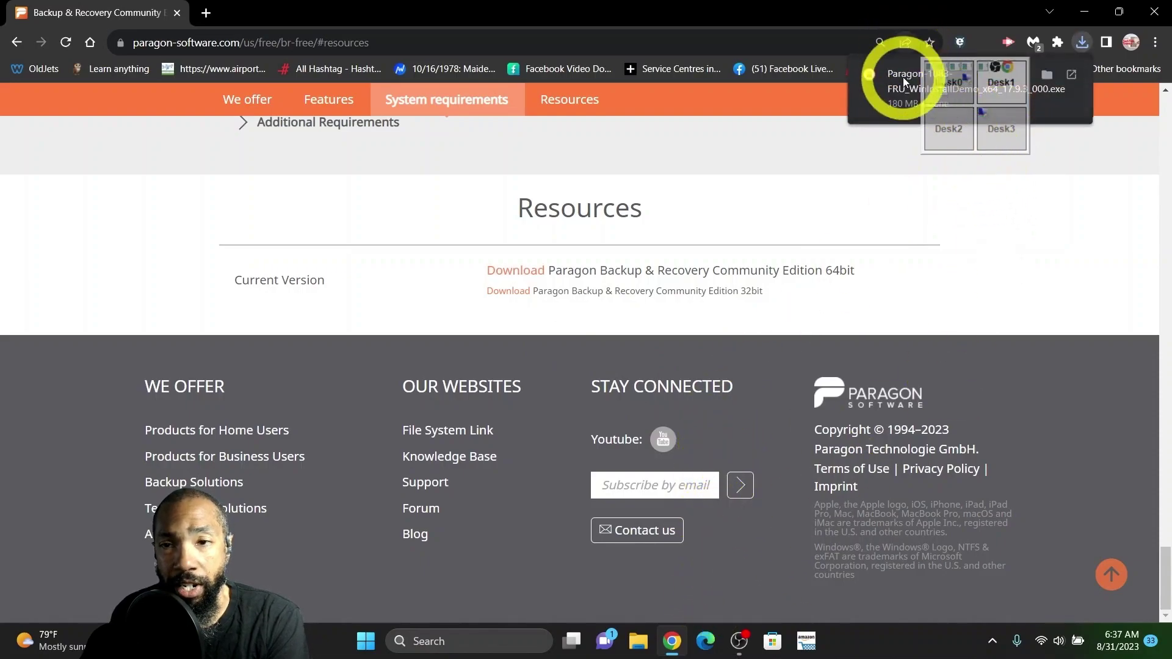
{"action": "left_click", "coordinate": [892, 73]}
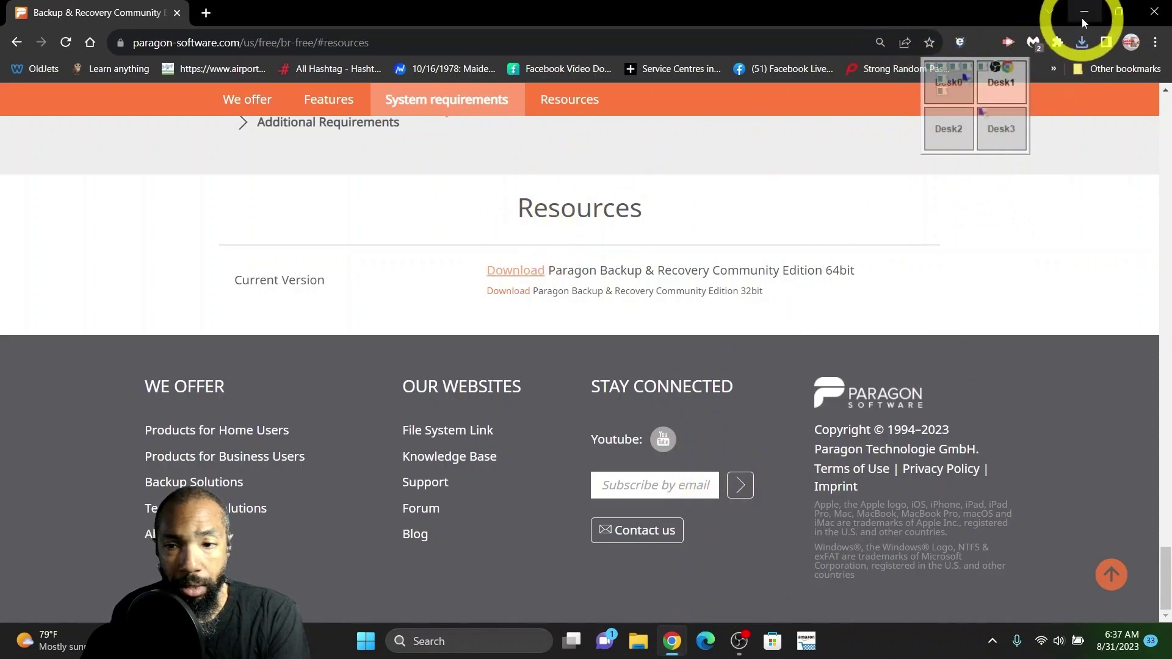
{"action": "left_click", "coordinate": [1153, 13]}
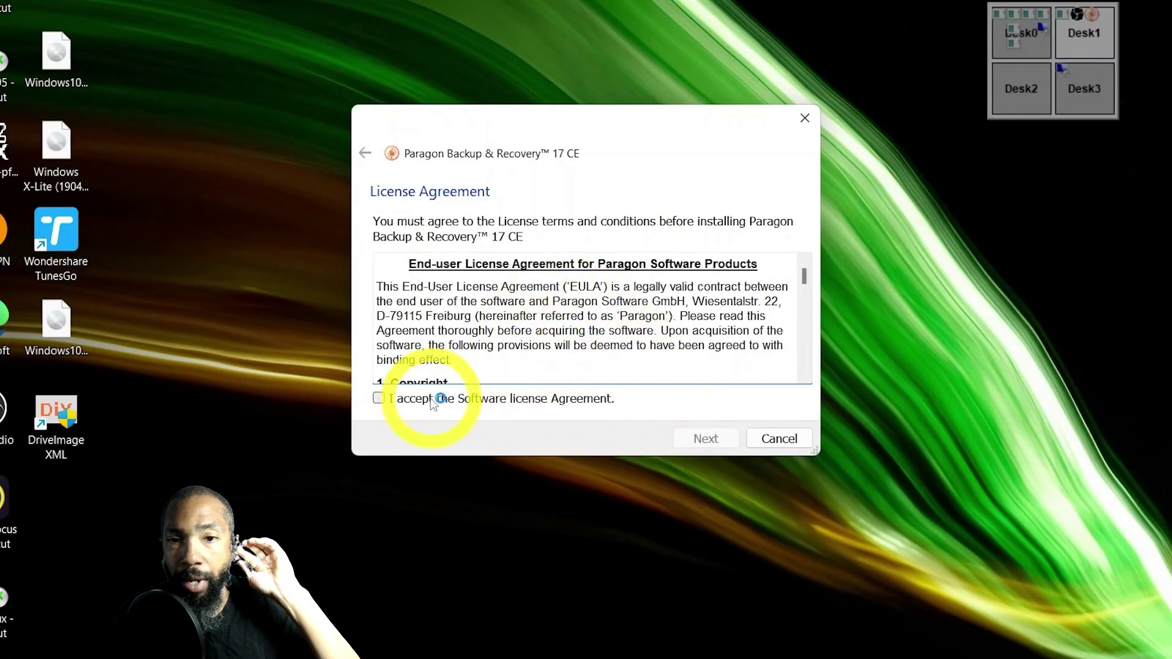
Accept the Paragon licence agreement, install Backup & Recovery 17 CE, and click Finish
{"action": "left_click", "coordinate": [379, 400]}
{"action": "left_click", "coordinate": [704, 438]}
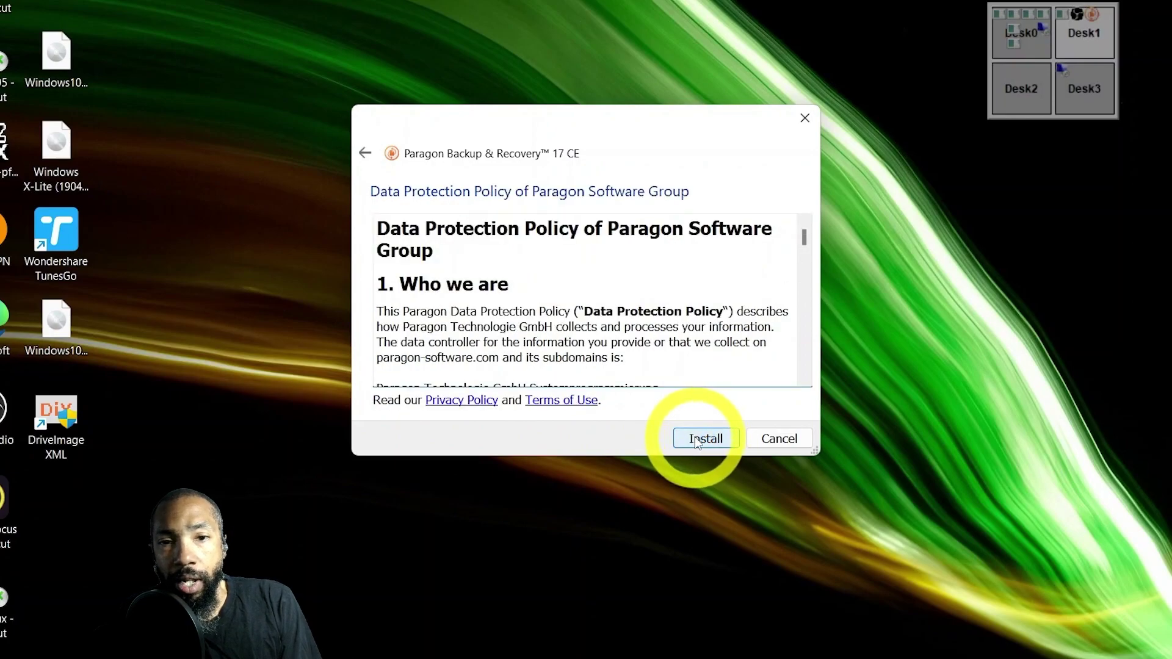
{"action": "left_click", "coordinate": [706, 441]}
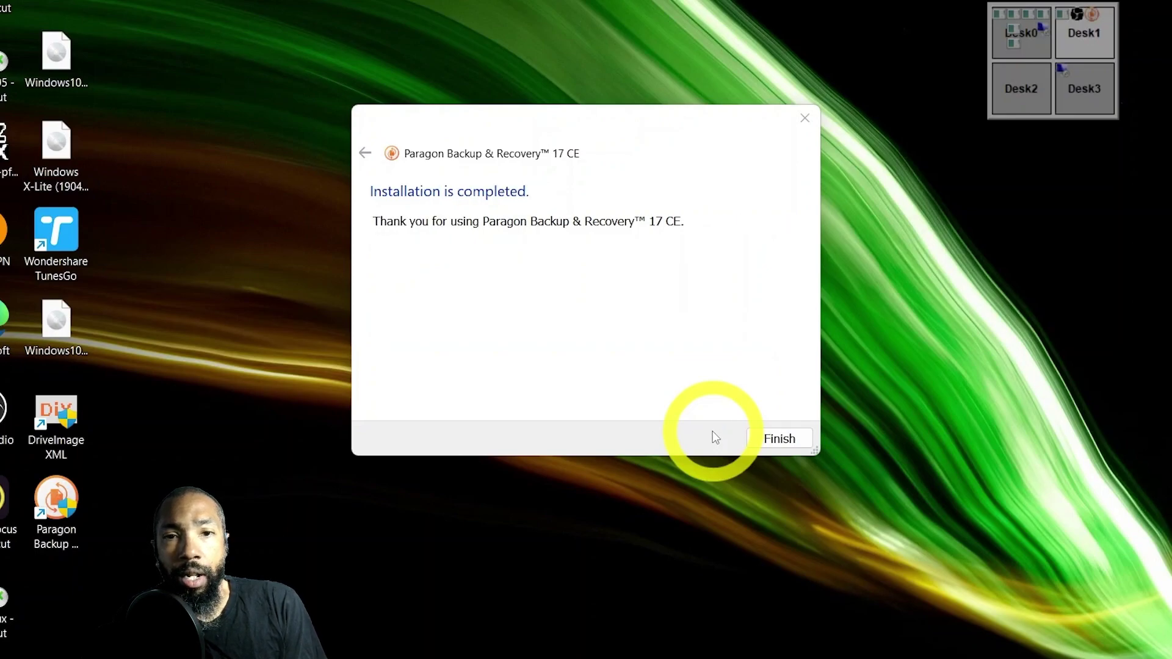
{"action": "left_click", "coordinate": [780, 438]}
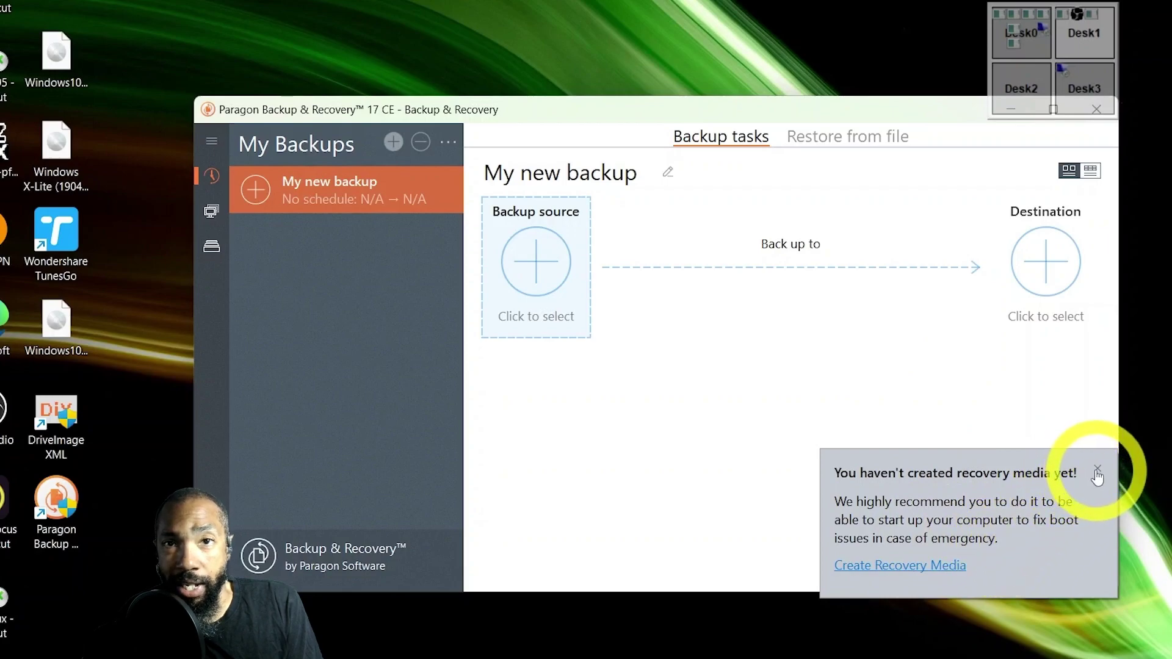
Dismiss the recovery media notification and open Disks & Volumes from the hamburger menu
{"action": "left_click", "coordinate": [1097, 469]}
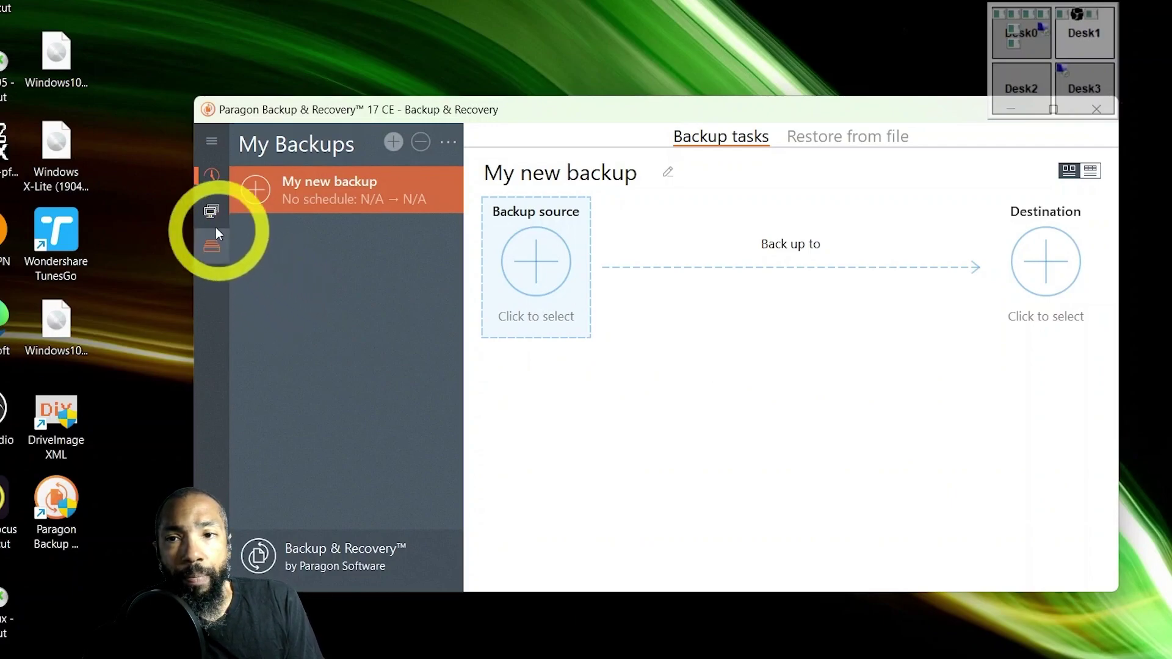
{"action": "mouse_move", "coordinate": [204, 207]}
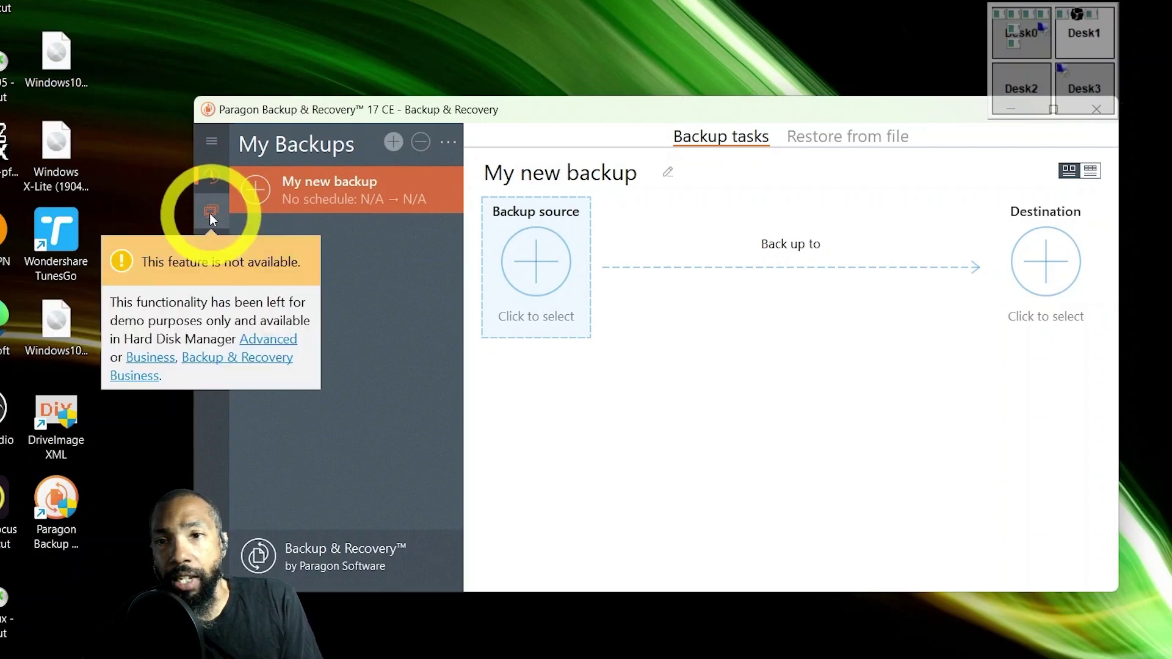
{"action": "left_click", "coordinate": [212, 144]}
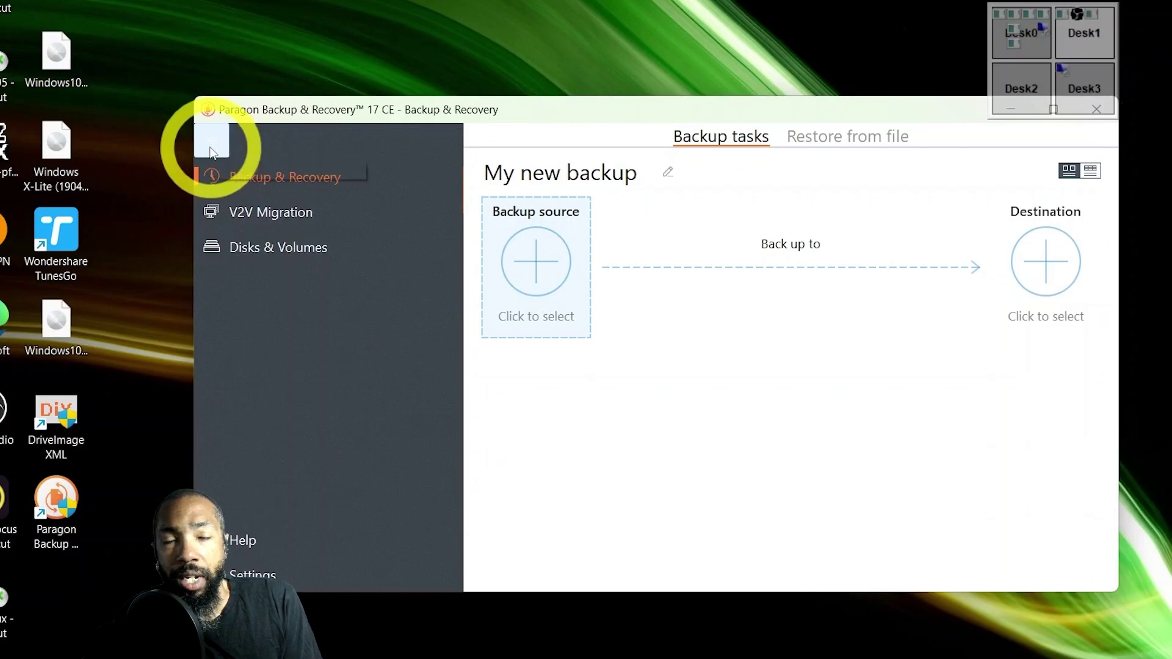
{"action": "left_click", "coordinate": [254, 239]}
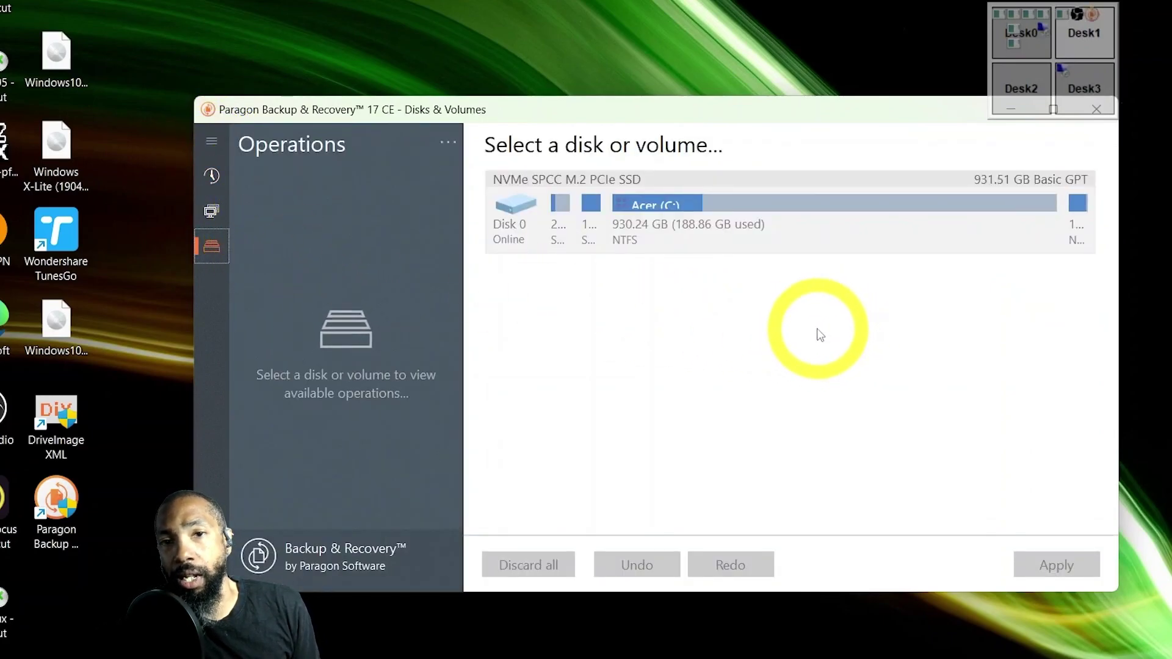
Select the Acer (C:) partition, try Copy operating system, and review its properties
{"action": "left_click", "coordinate": [758, 250]}
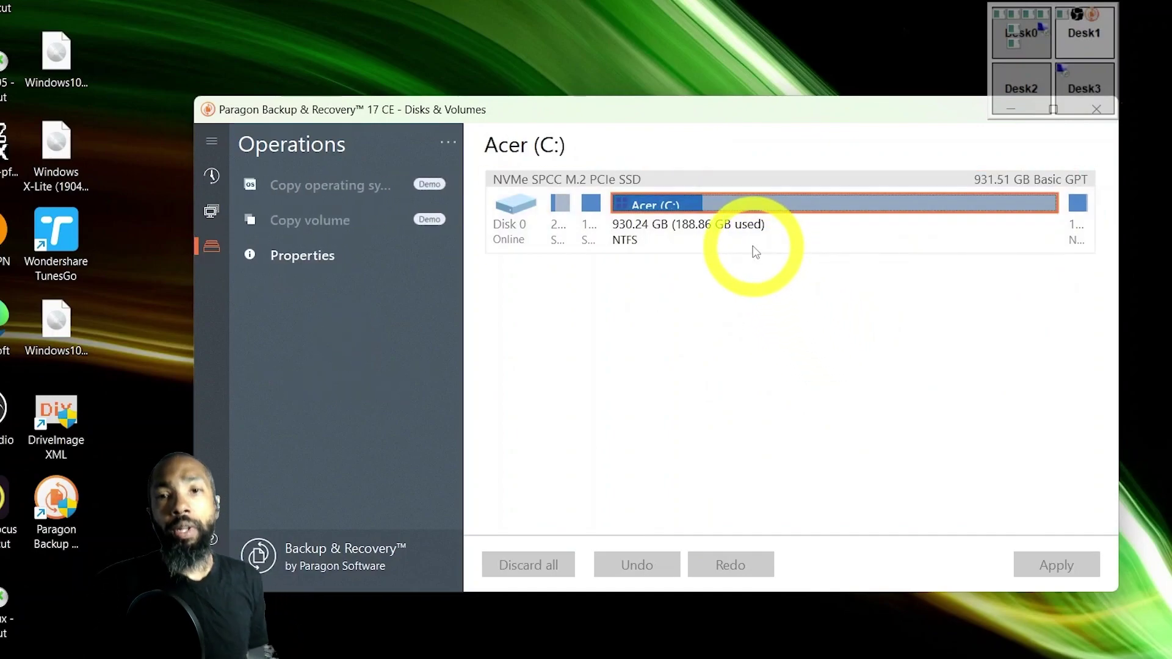
{"action": "left_click", "coordinate": [351, 202]}
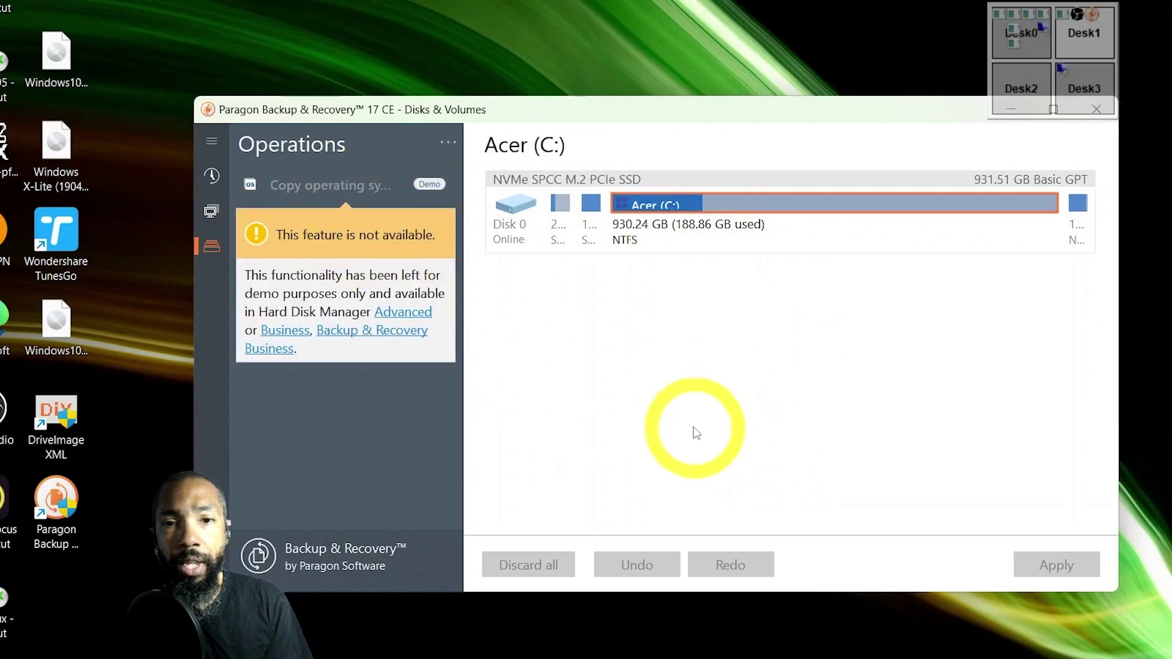
{"action": "left_click", "coordinate": [697, 433]}
{"action": "left_click", "coordinate": [352, 253]}
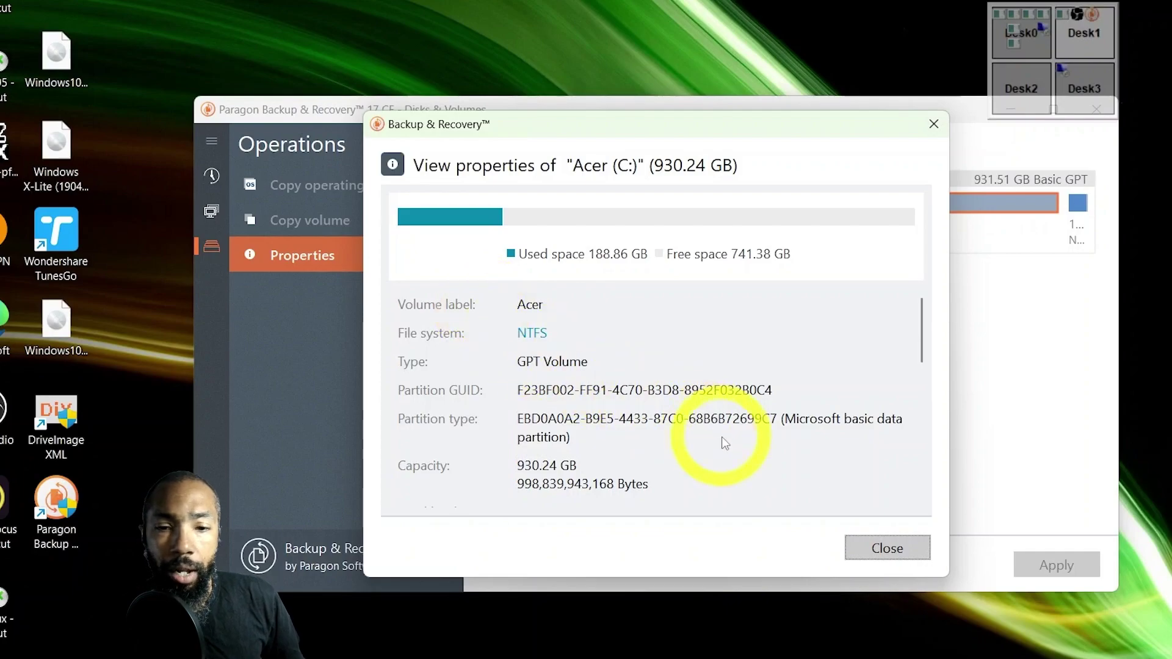
{"action": "left_click", "coordinate": [893, 549]}
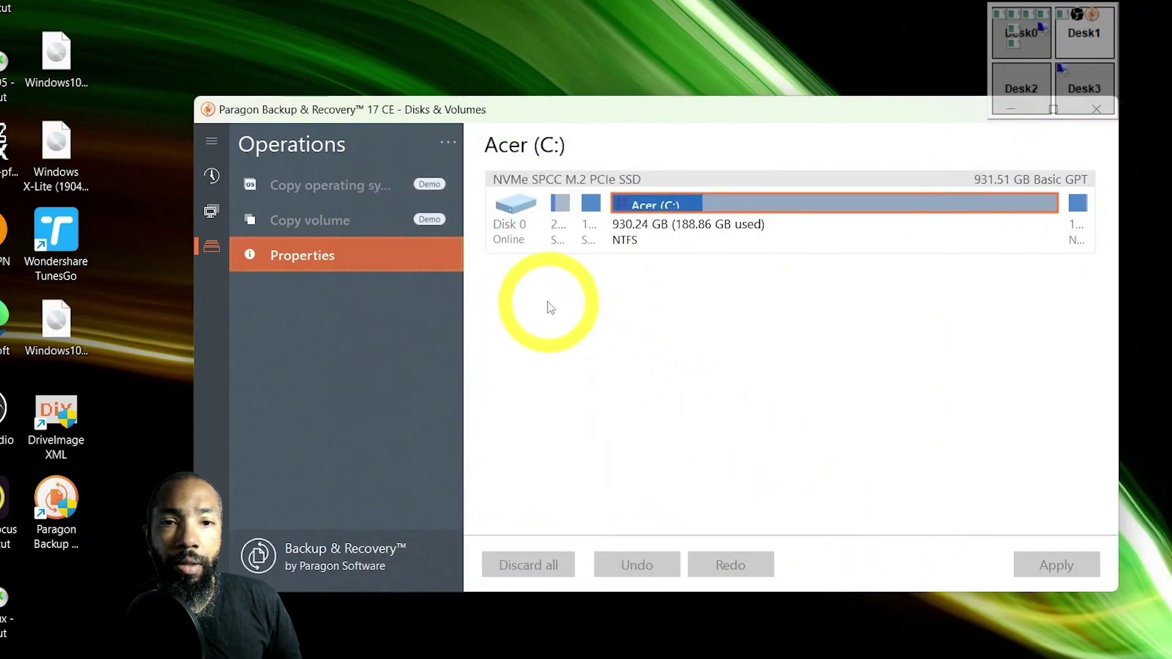
Review the ESP partition's properties, then go back to the Backup & Recovery page
{"action": "left_click", "coordinate": [569, 243]}
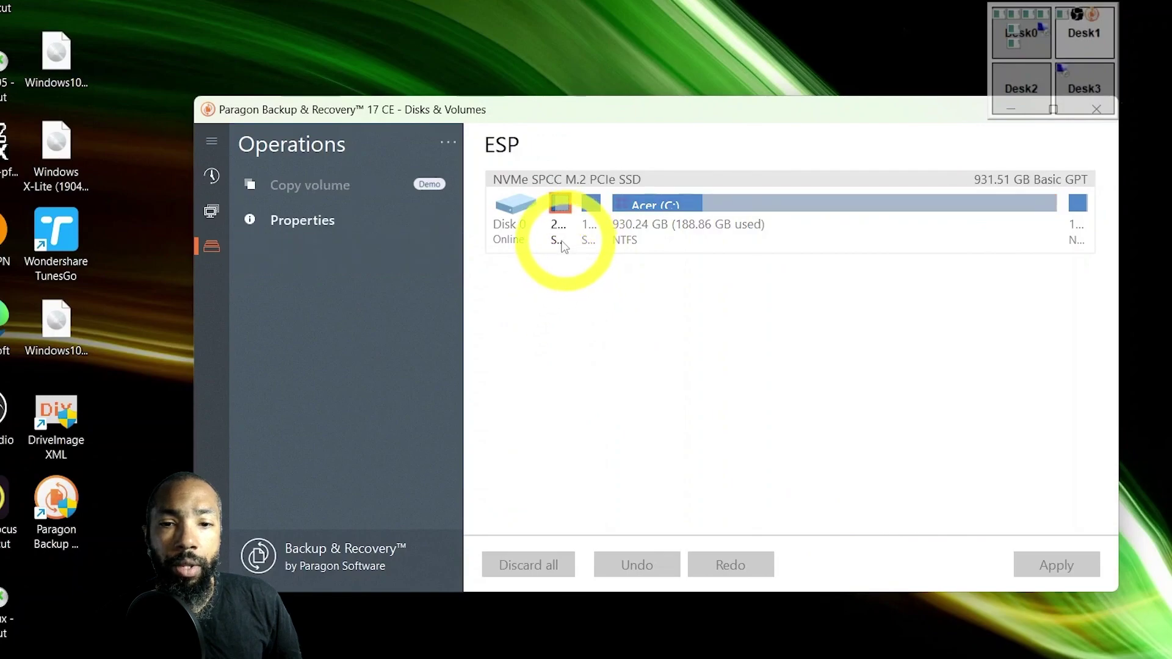
{"action": "left_click", "coordinate": [275, 220]}
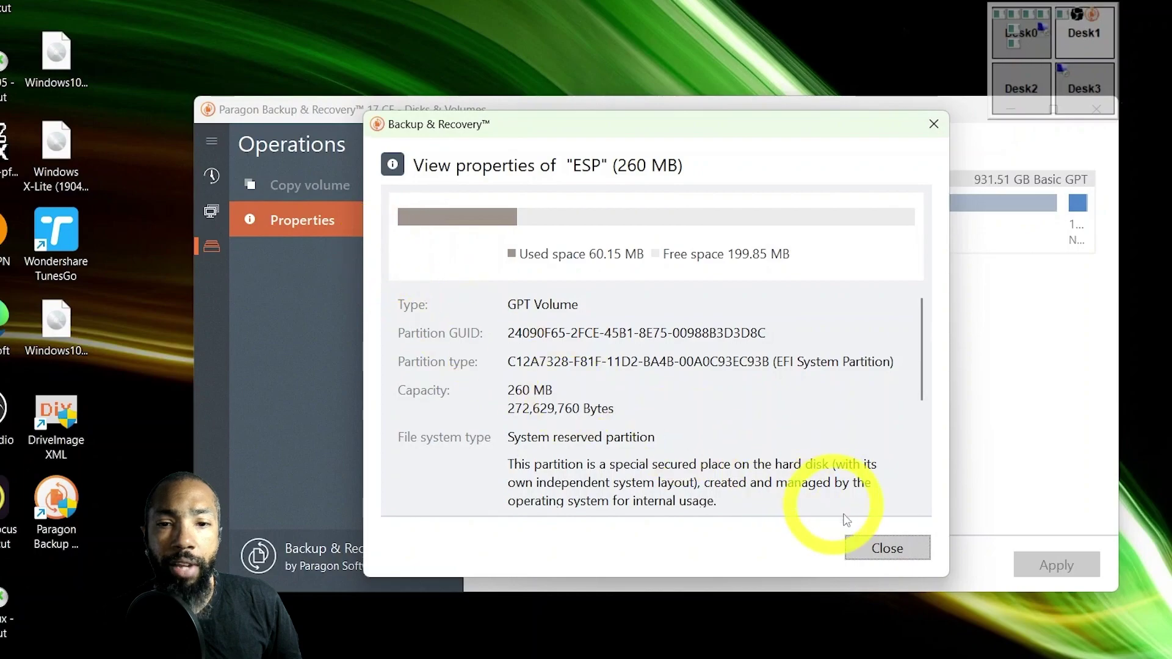
{"action": "left_click", "coordinate": [887, 548]}
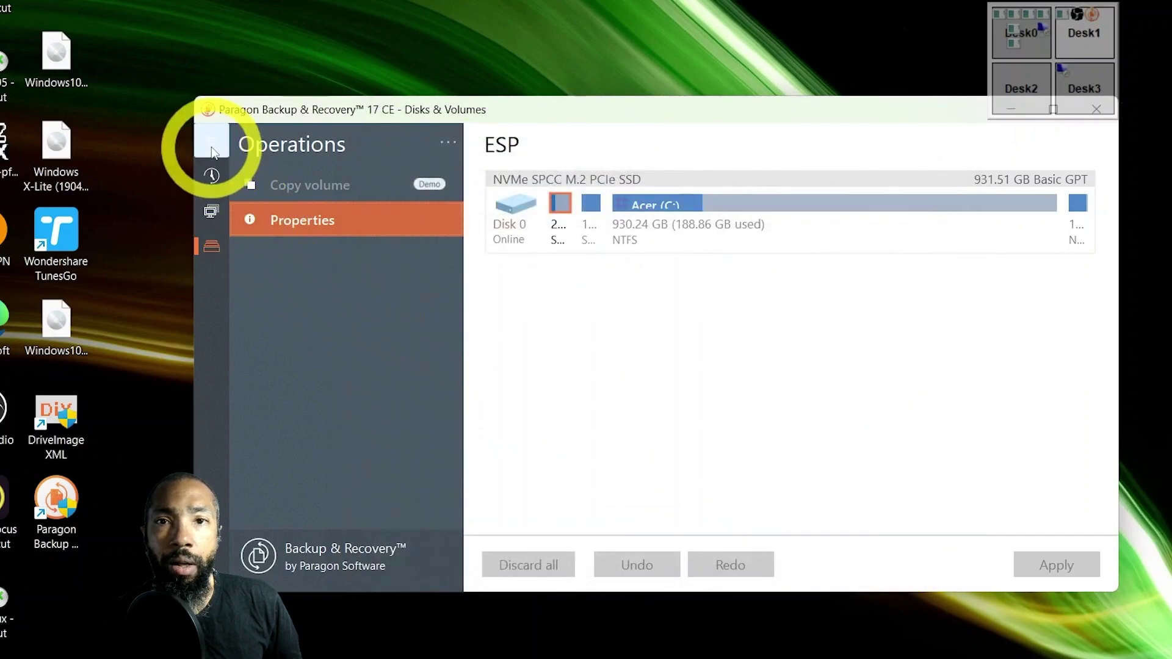
{"action": "left_click", "coordinate": [212, 145]}
{"action": "left_click", "coordinate": [242, 174]}
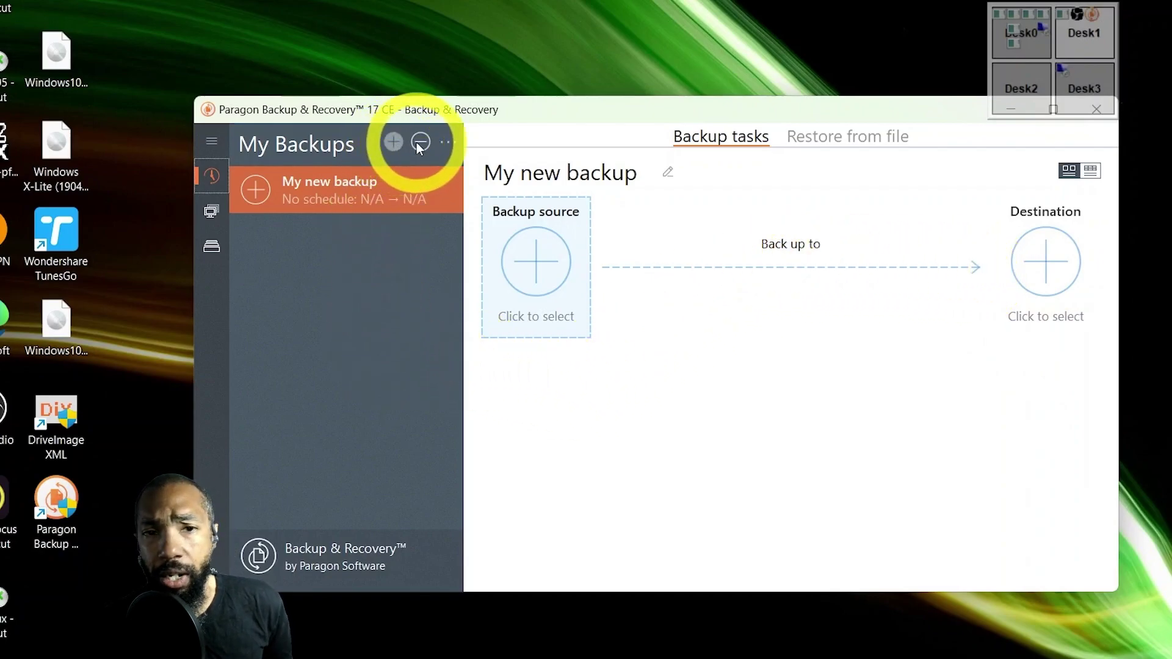
Open the My Backups '...' menu to reveal Restore from PBF
{"action": "left_click", "coordinate": [444, 144]}
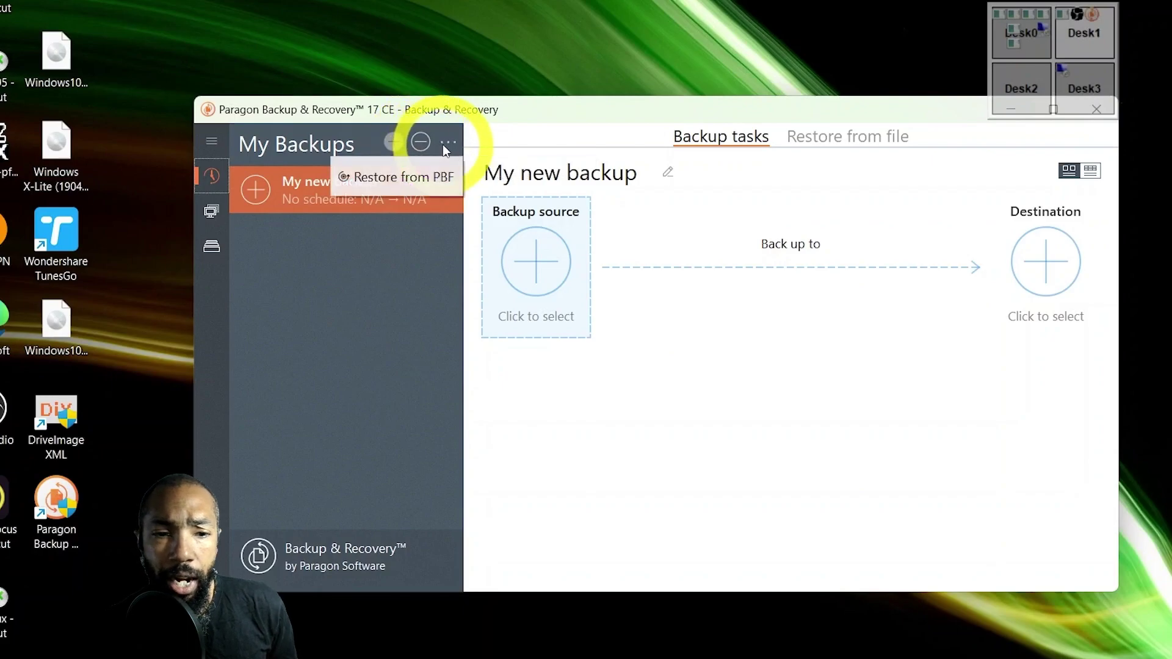